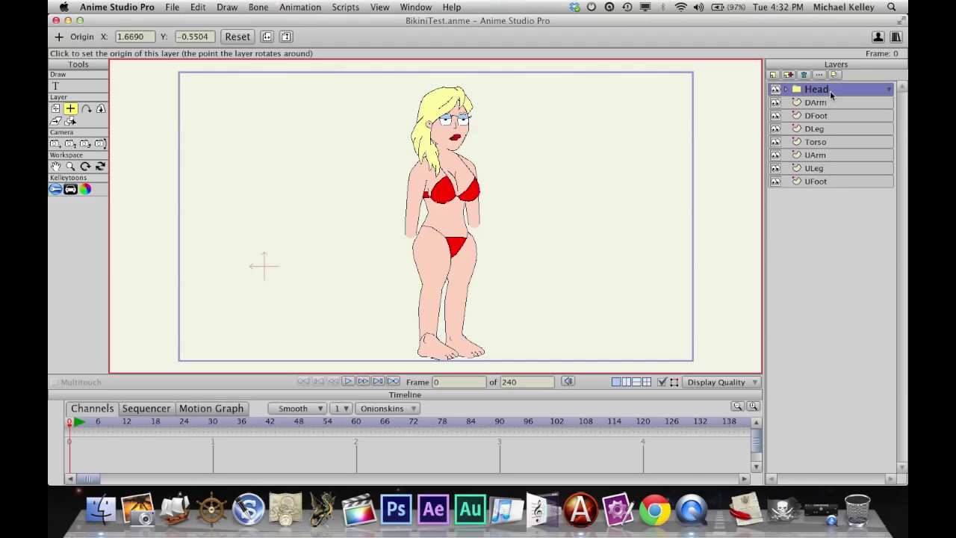
Hide the DFoot, DLeg, UArm, ULeg and UFoot layers, leaving DArm selected and visible
{"action": "left_click", "coordinate": [774, 103]}
{"action": "left_click", "coordinate": [776, 116]}
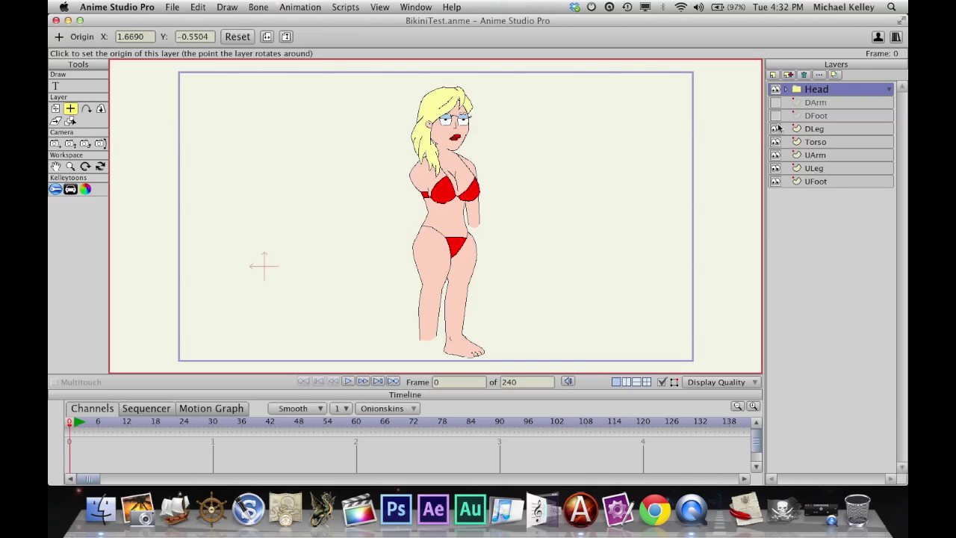
{"action": "left_click", "coordinate": [775, 129]}
{"action": "left_click", "coordinate": [780, 156]}
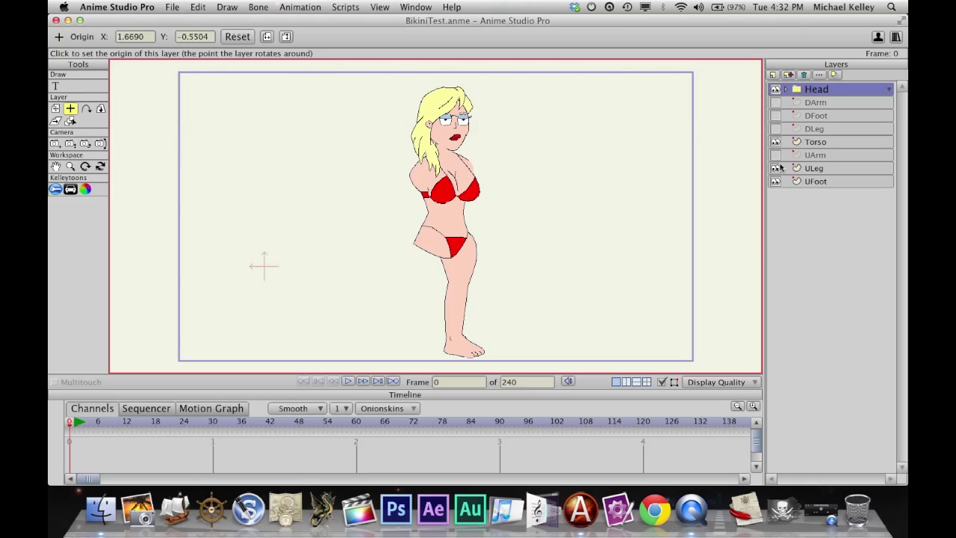
{"action": "left_click", "coordinate": [780, 169]}
{"action": "left_click", "coordinate": [780, 182]}
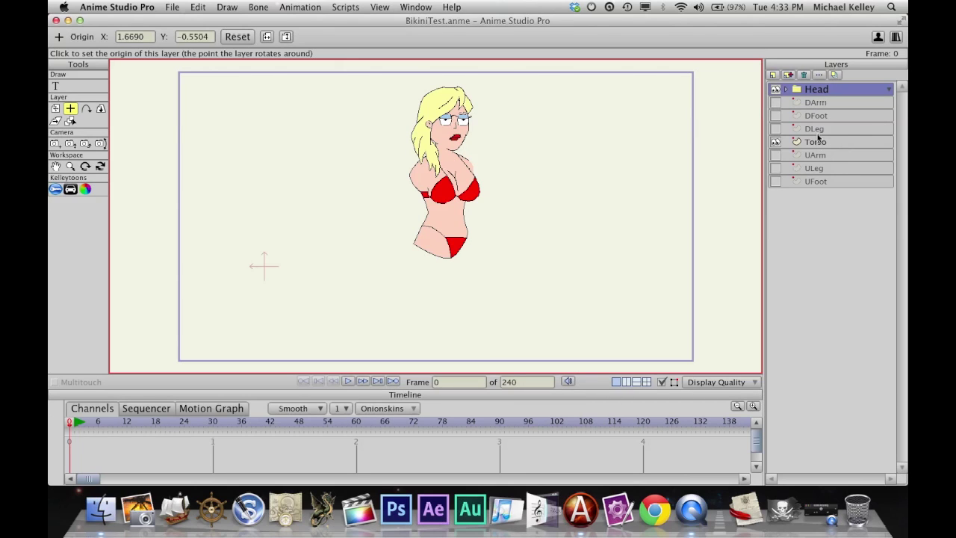
{"action": "left_click", "coordinate": [801, 104]}
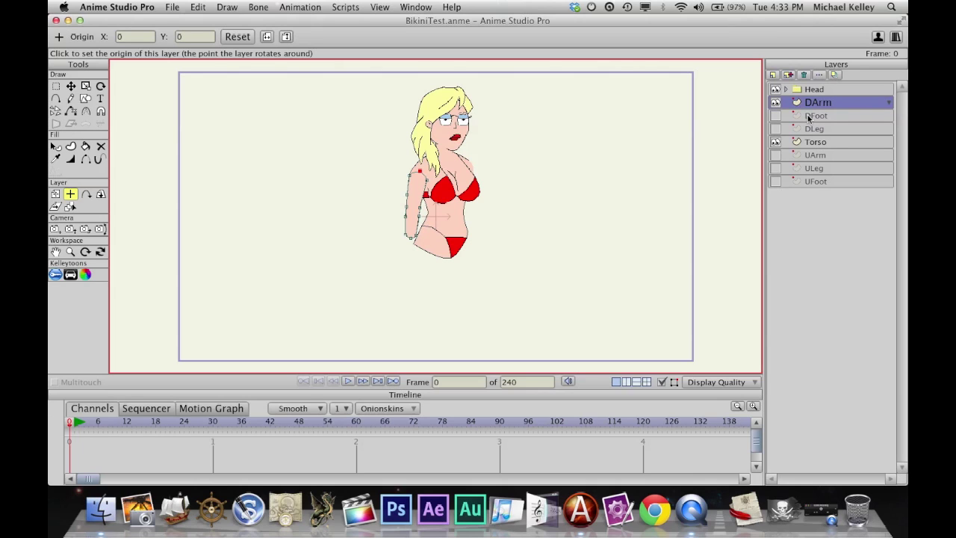
Show the DLeg, DFoot, UArm, ULeg and UFoot layers again, then pick the Autorig character limbs tool
{"action": "left_click", "coordinate": [824, 130]}
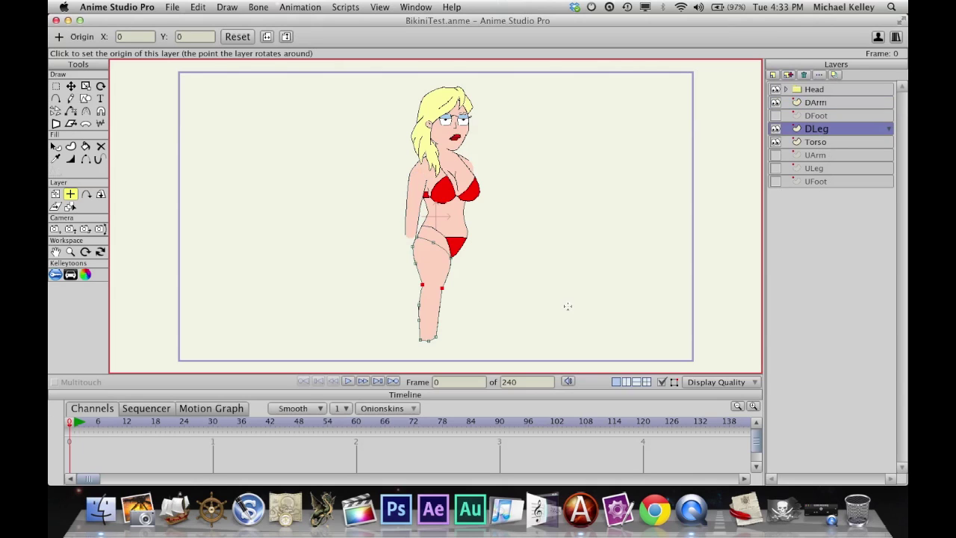
{"action": "left_click", "coordinate": [826, 117]}
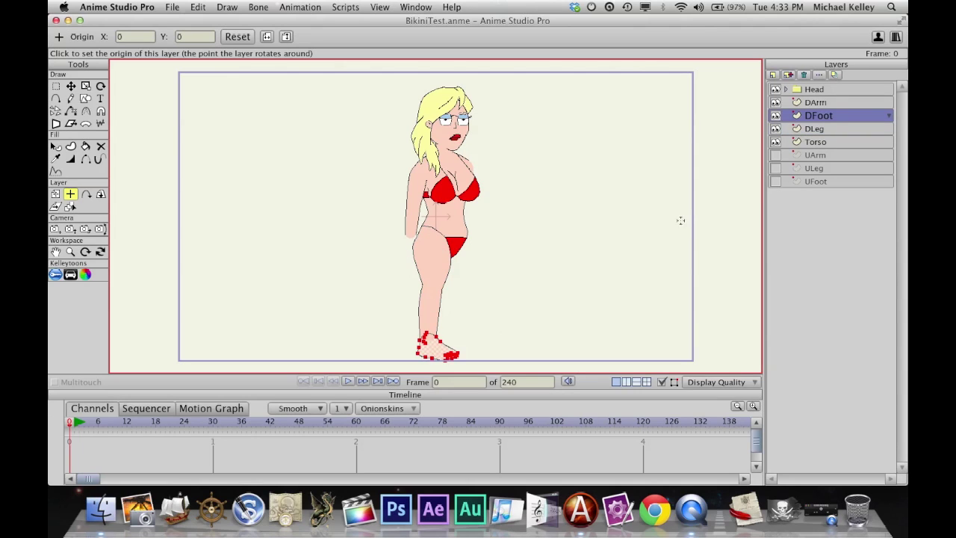
{"action": "left_click", "coordinate": [811, 158]}
{"action": "left_click", "coordinate": [813, 170]}
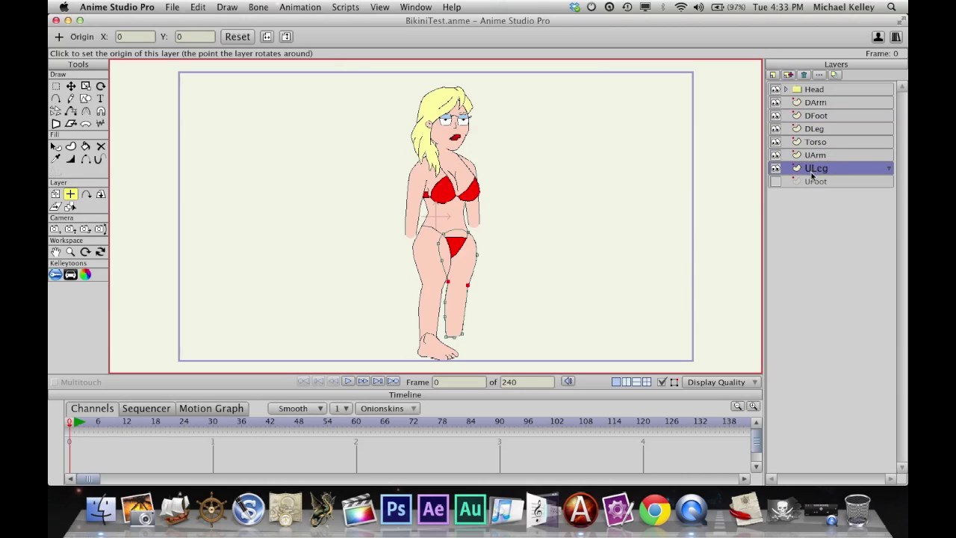
{"action": "left_click", "coordinate": [812, 180]}
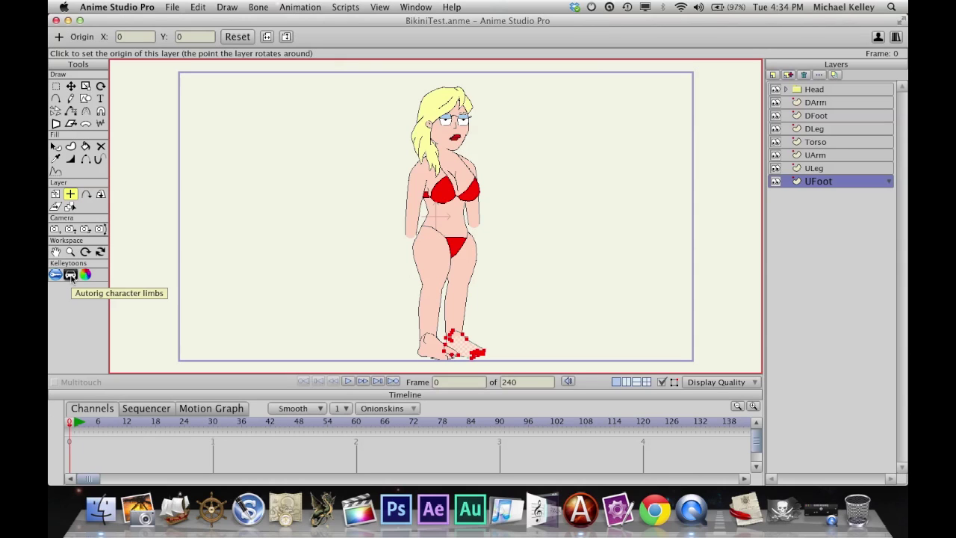
{"action": "left_click", "coordinate": [71, 275]}
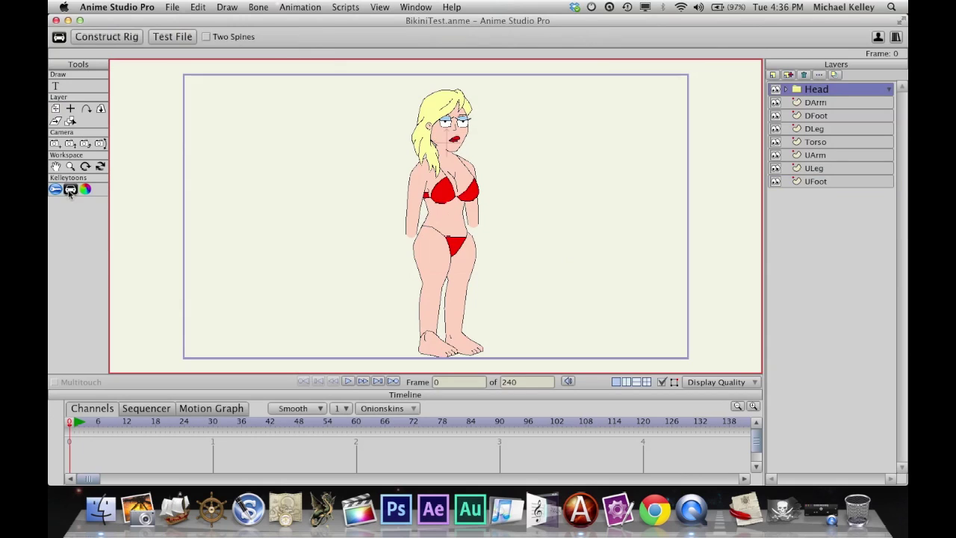
Construct the auto-rig with 'Meg' as the character name
{"action": "left_click", "coordinate": [123, 39]}
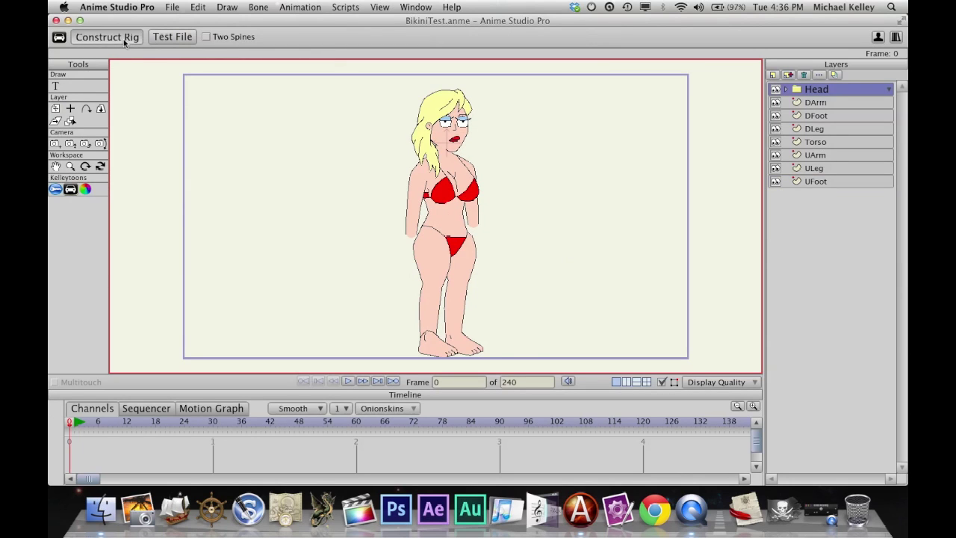
{"action": "left_click", "coordinate": [478, 283]}
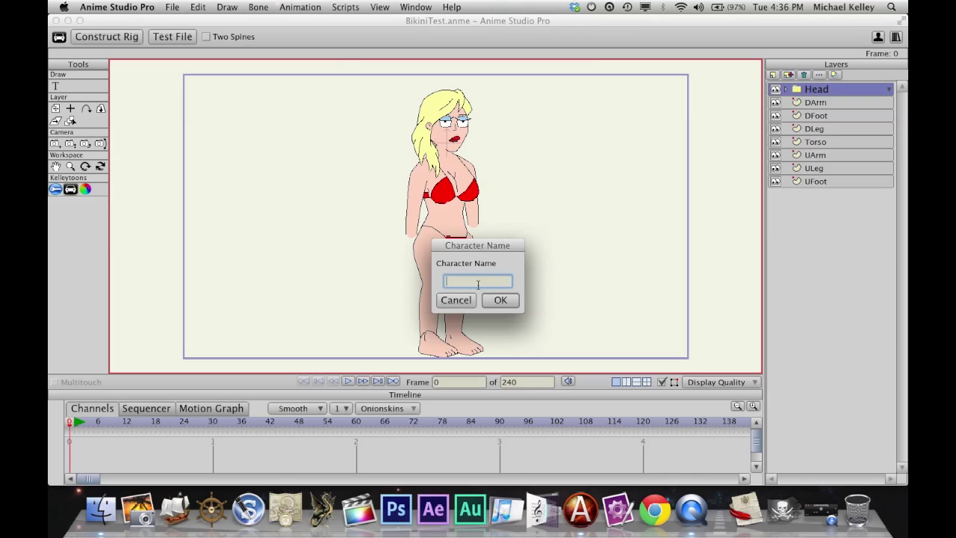
{"action": "type", "text": "Meg"}
{"action": "left_click", "coordinate": [499, 300]}
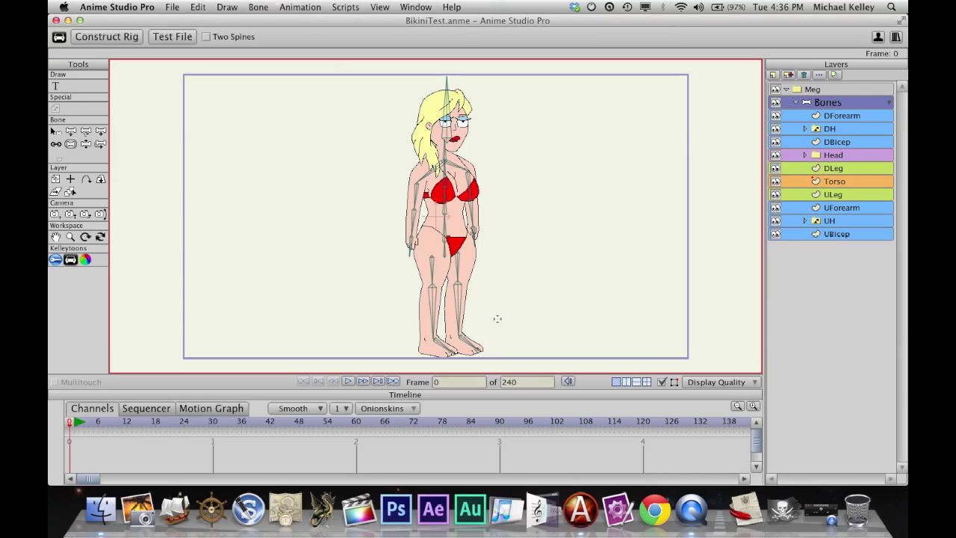
{"action": "key", "text": "r"}
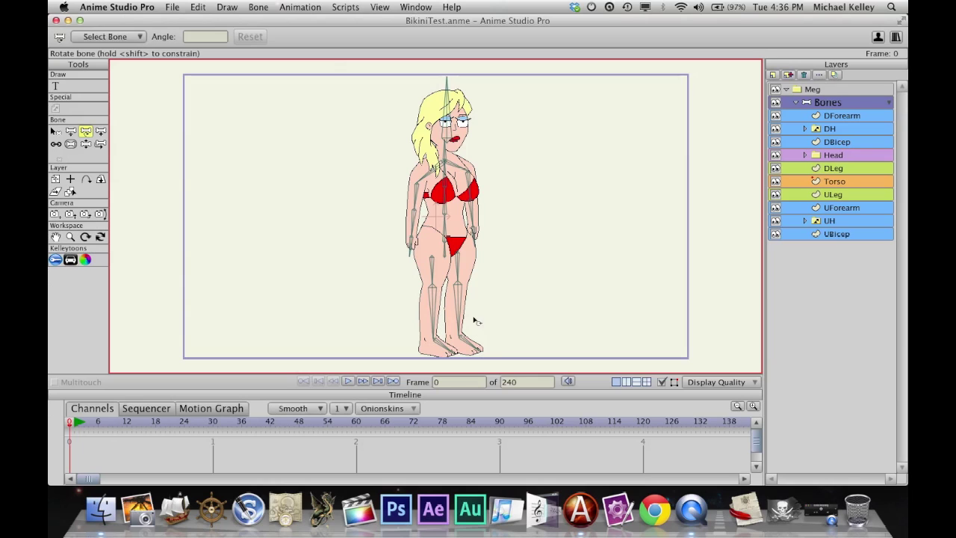
Rotate the left lower-leg bone slightly, then check the other leg, forearm and foot bones
{"action": "left_click", "coordinate": [434, 317]}
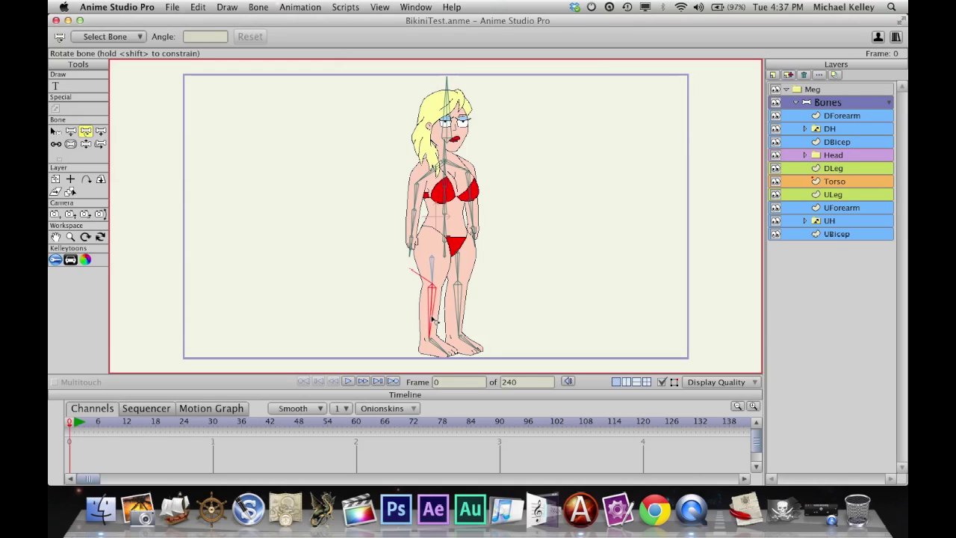
{"action": "left_click_drag", "start_coordinate": [434, 320], "coordinate": [463, 318]}
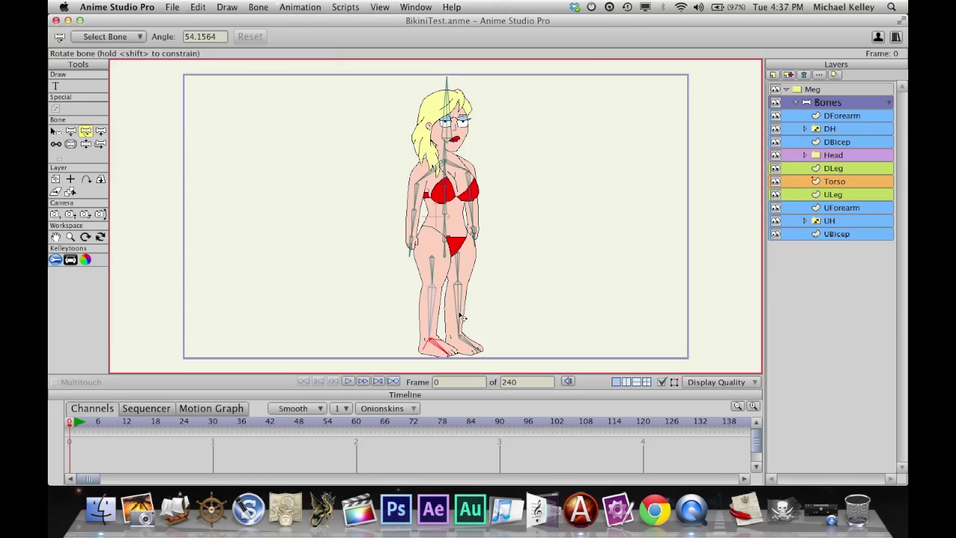
{"action": "left_click", "coordinate": [462, 319]}
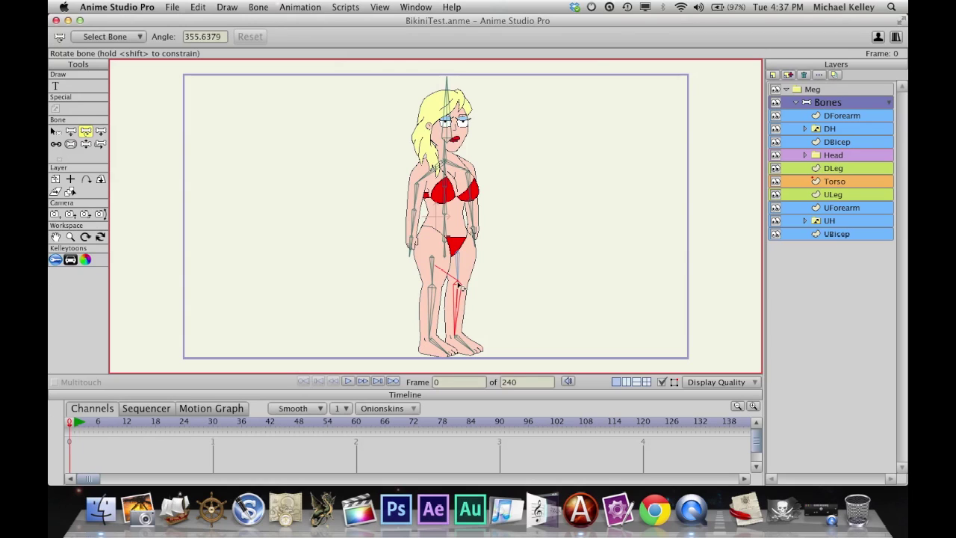
{"action": "left_click", "coordinate": [413, 254]}
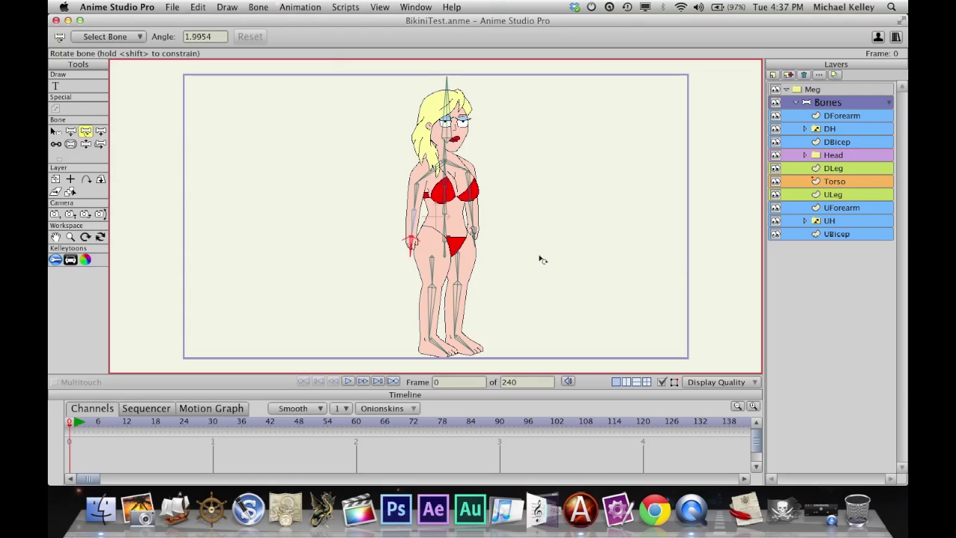
{"action": "left_click", "coordinate": [469, 348]}
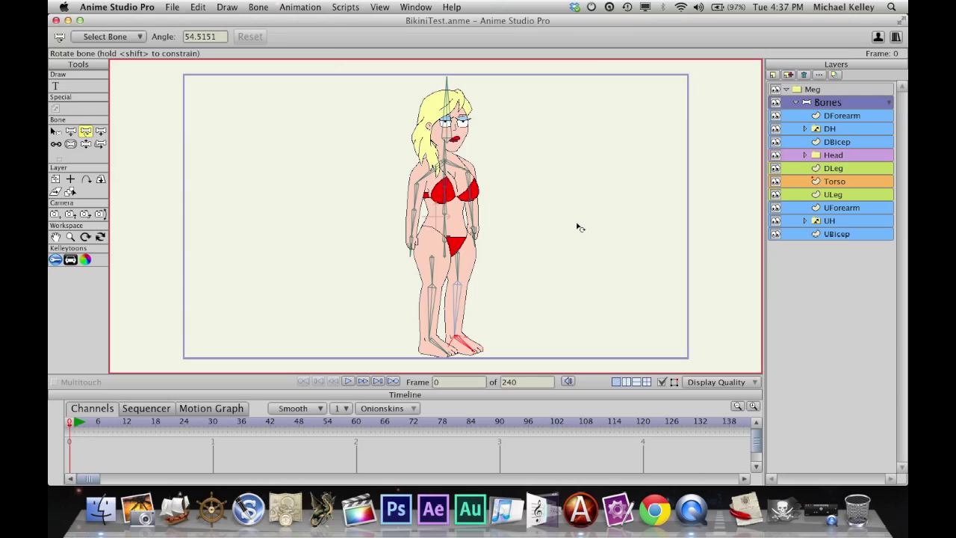
{"action": "left_click", "coordinate": [842, 118]}
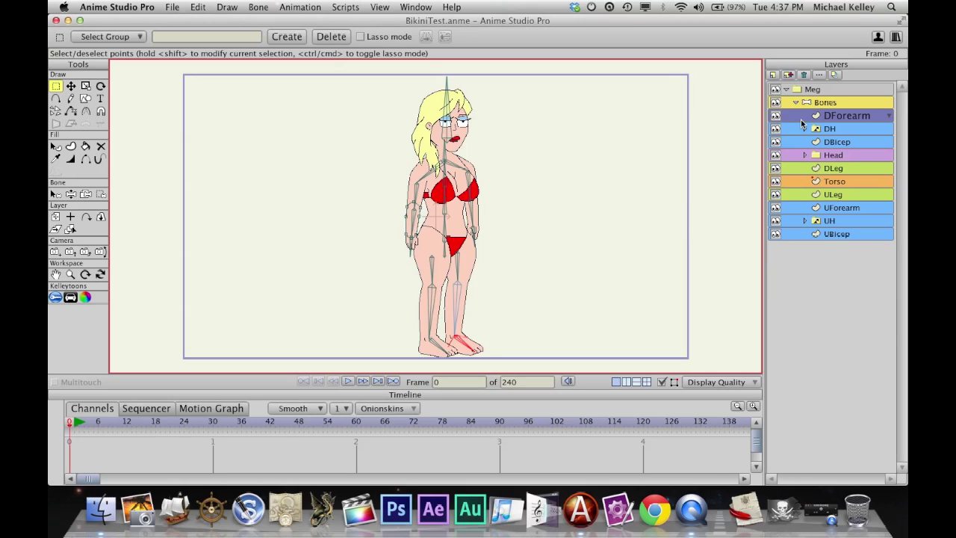
{"action": "left_click", "coordinate": [776, 142]}
{"action": "left_click", "coordinate": [817, 147]}
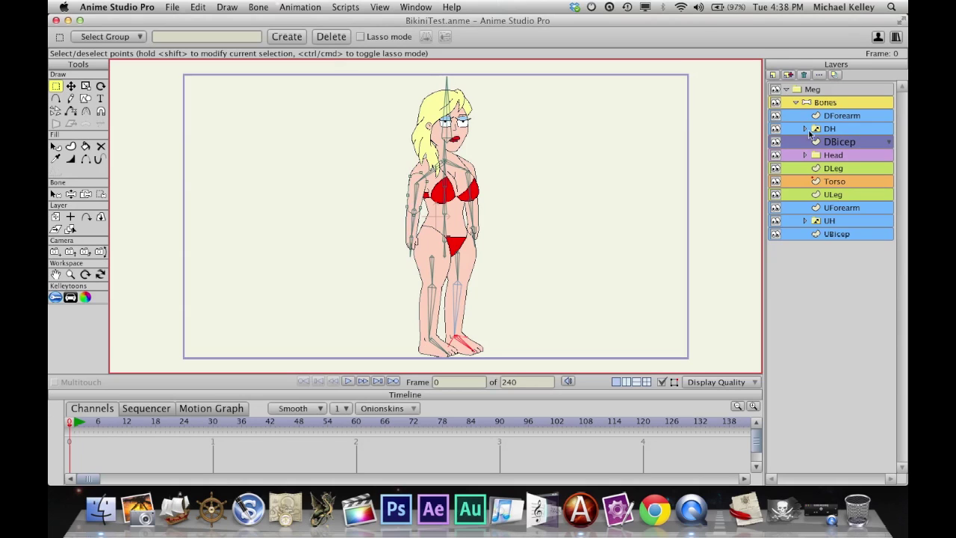
{"action": "left_click", "coordinate": [777, 116]}
{"action": "left_click", "coordinate": [776, 119]}
{"action": "scroll", "coordinate": [631, 269], "scroll_direction": "up", "scroll_amount": 1}
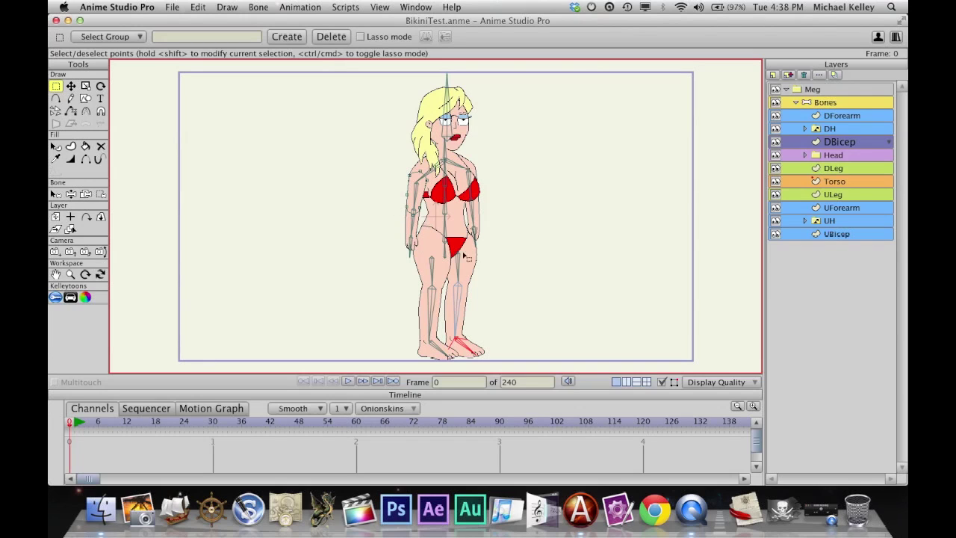
{"action": "left_click", "coordinate": [860, 195]}
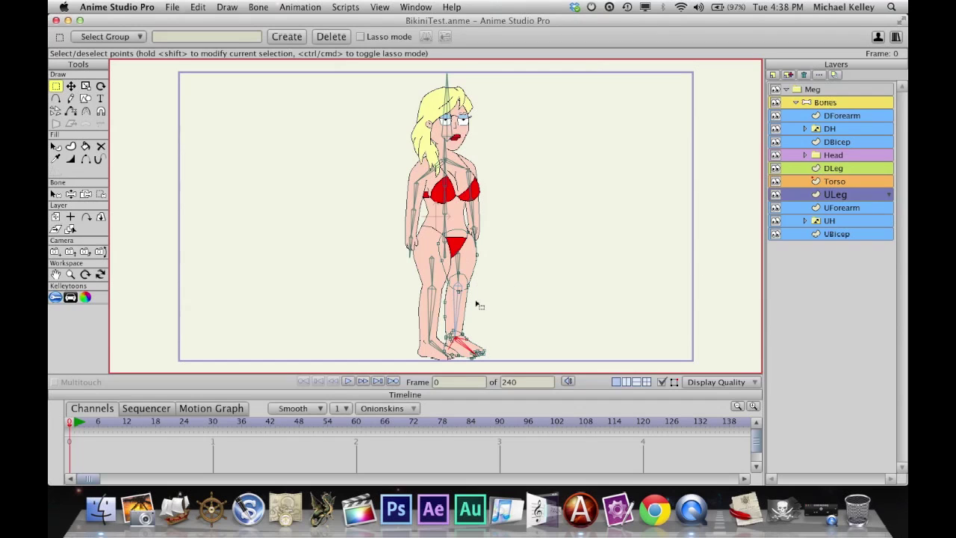
{"action": "left_click", "coordinate": [826, 102]}
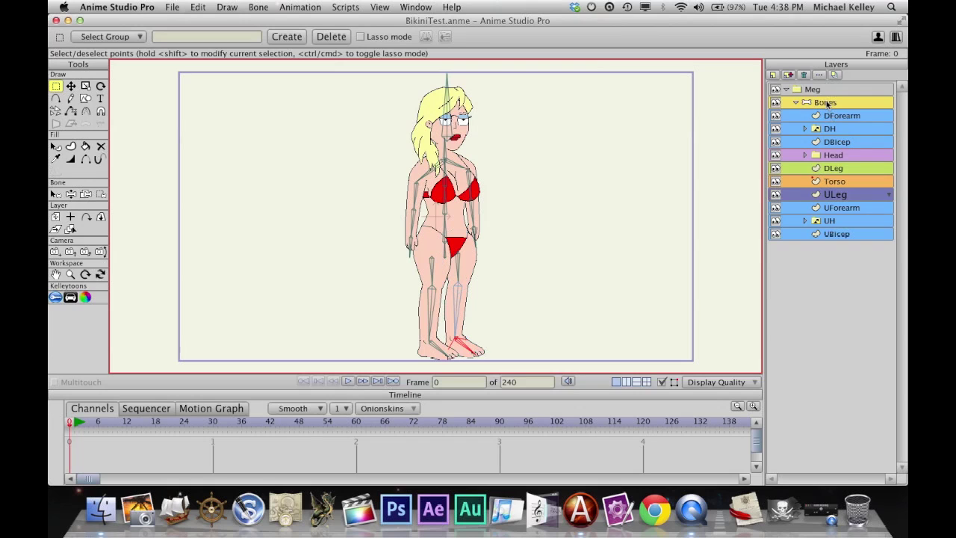
{"action": "left_click", "coordinate": [355, 422]}
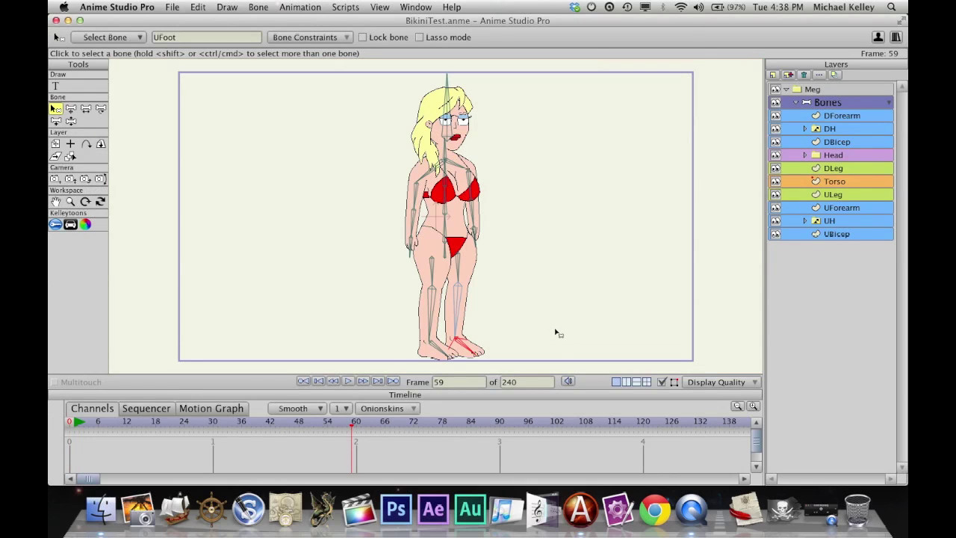
At frame 59, swing one leg back, tilt its foot, raise the forearm and lean the torso
{"action": "key", "text": "r"}
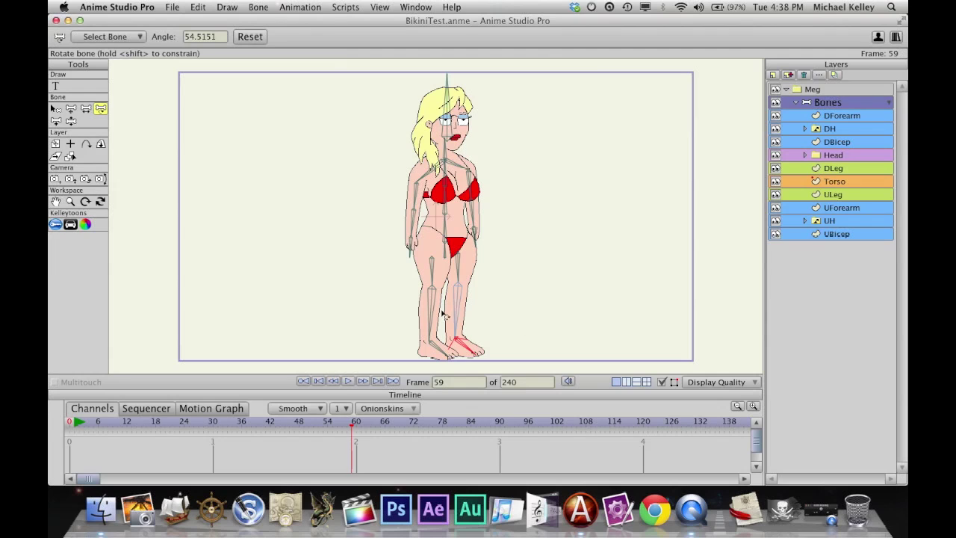
{"action": "left_click_drag", "start_coordinate": [438, 314], "coordinate": [462, 297]}
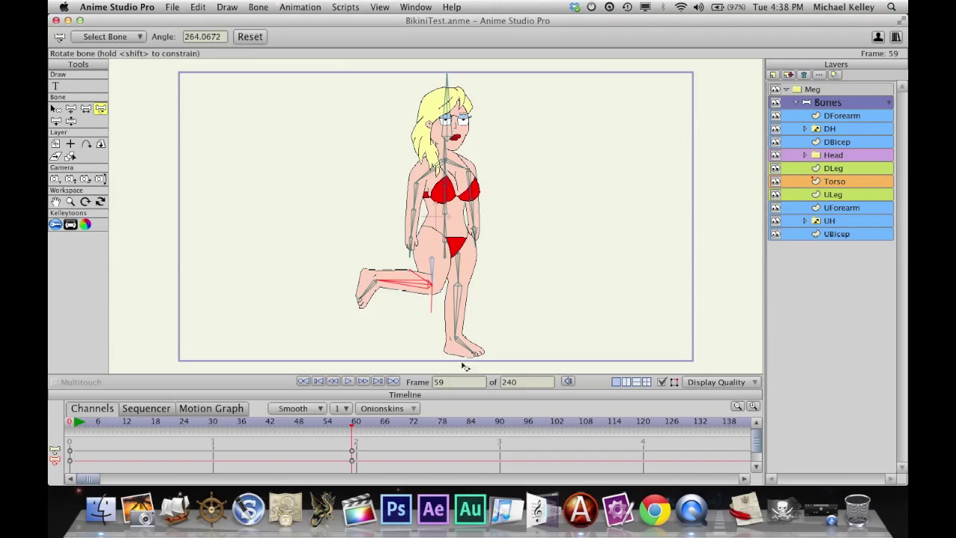
{"action": "left_click", "coordinate": [364, 296]}
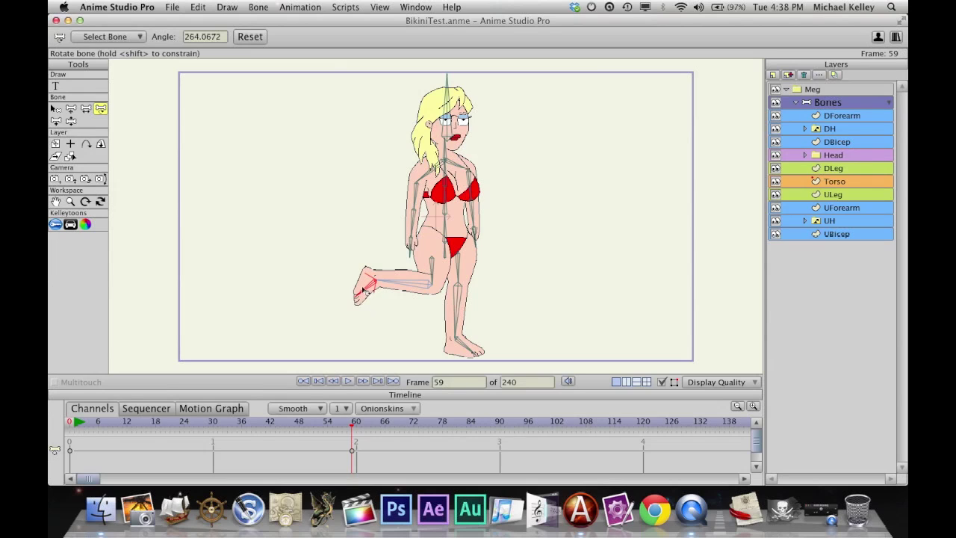
{"action": "left_click_drag", "start_coordinate": [363, 290], "coordinate": [364, 282]}
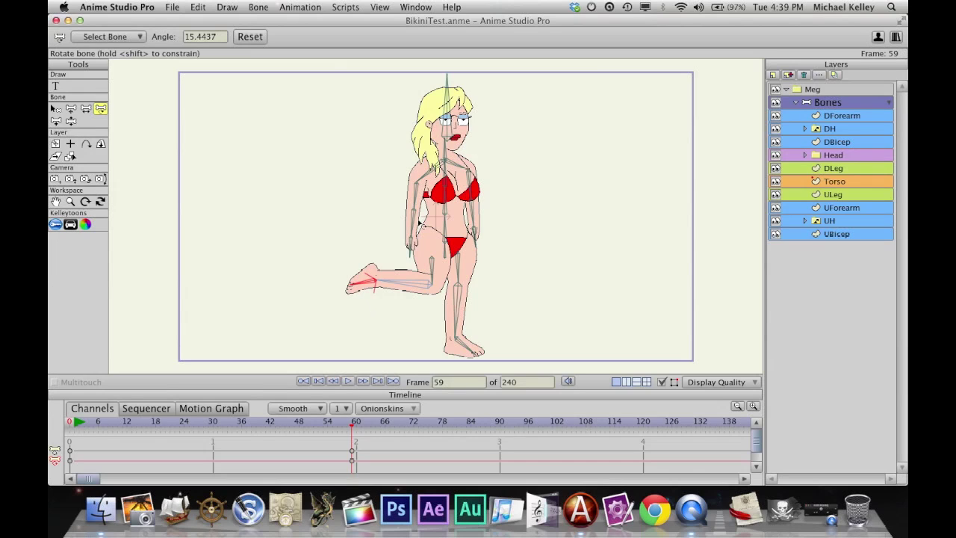
{"action": "mouse_move", "coordinate": [420, 224]}
{"action": "left_mouse_down"}
{"action": "mouse_move", "coordinate": [403, 191]}
{"action": "mouse_move", "coordinate": [415, 223]}
{"action": "left_mouse_up"}
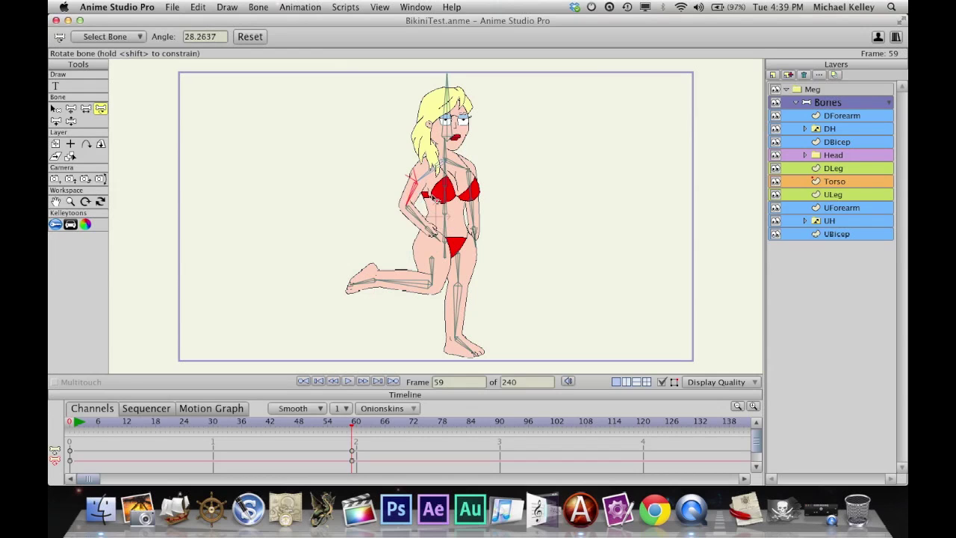
{"action": "left_click", "coordinate": [445, 202]}
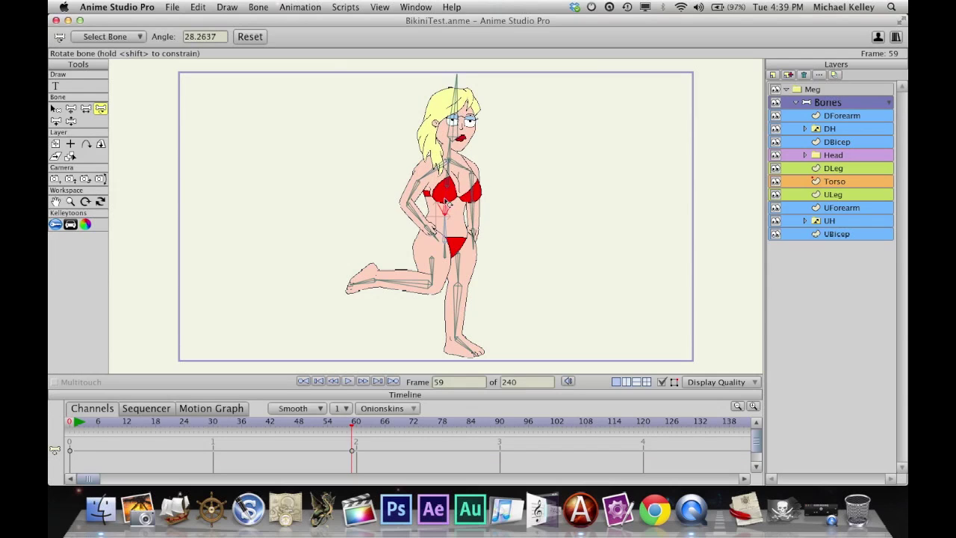
{"action": "left_click_drag", "start_coordinate": [446, 203], "coordinate": [485, 214]}
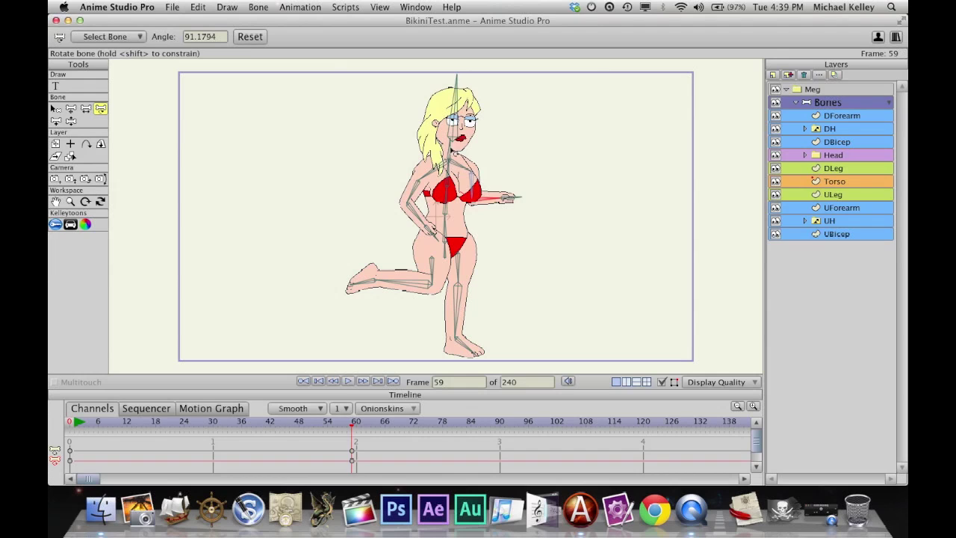
Tilt the head right and adjust the hand, hip, standing foot and upper arm bones
{"action": "left_click_drag", "start_coordinate": [451, 153], "coordinate": [460, 105]}
{"action": "left_click_drag", "start_coordinate": [523, 203], "coordinate": [515, 190]}
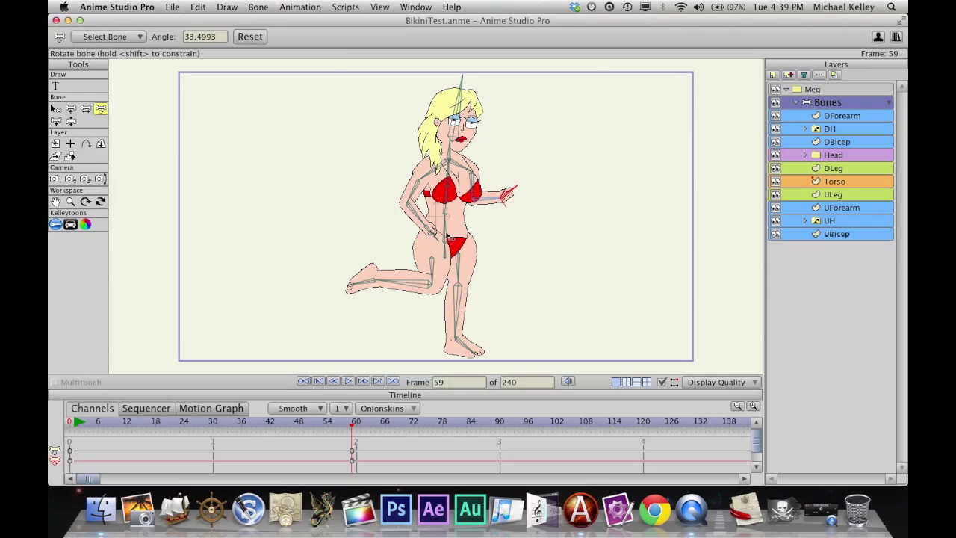
{"action": "left_click", "coordinate": [438, 233]}
{"action": "left_click_drag", "start_coordinate": [439, 233], "coordinate": [436, 238]}
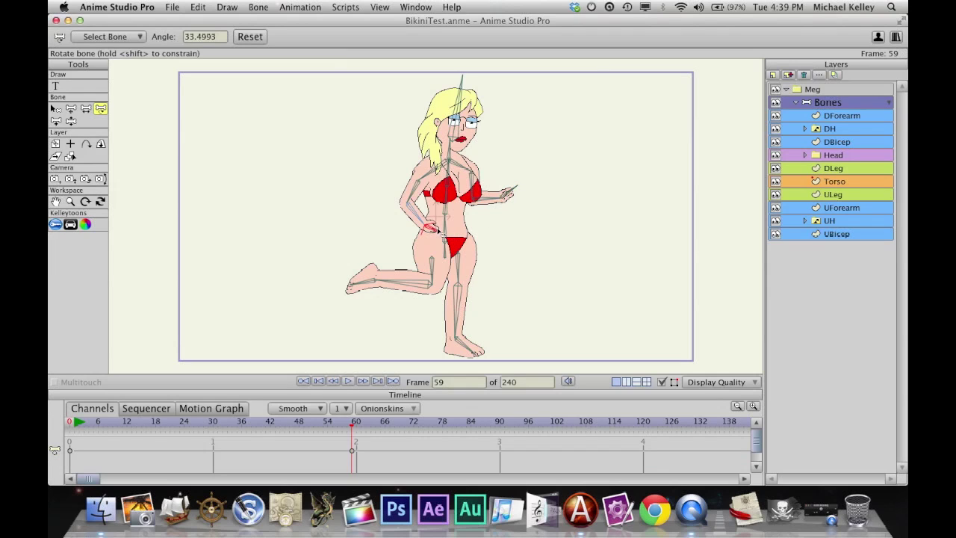
{"action": "left_click", "coordinate": [478, 360]}
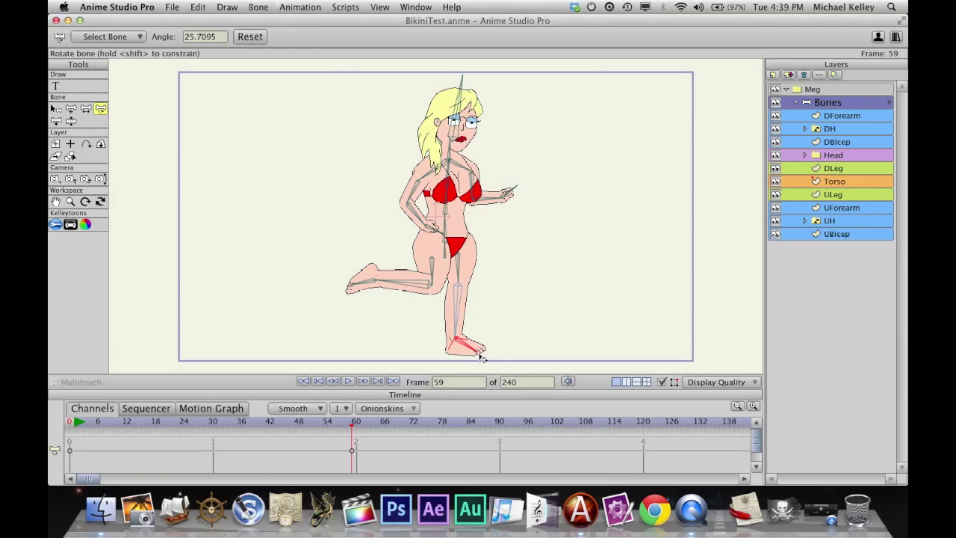
{"action": "left_click_drag", "start_coordinate": [482, 359], "coordinate": [481, 359]}
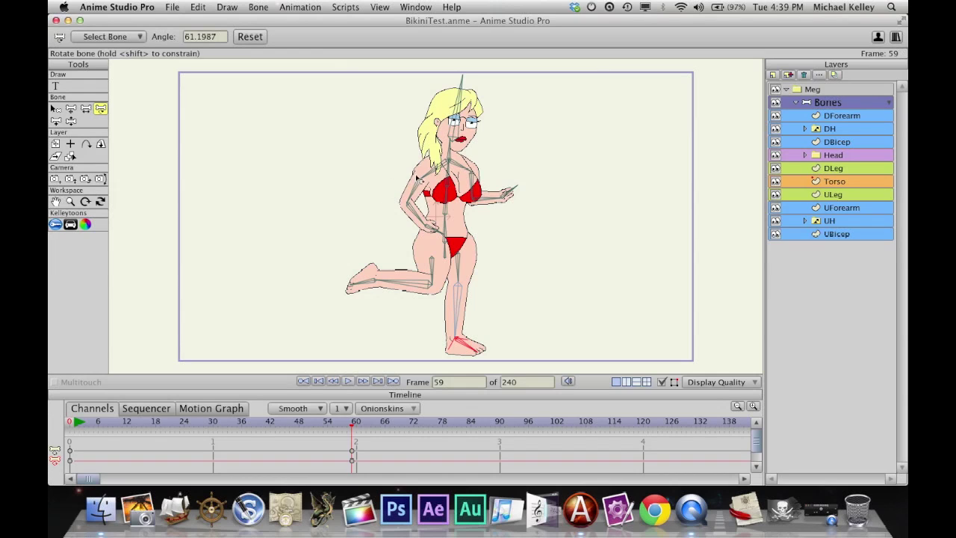
{"action": "left_click_drag", "start_coordinate": [416, 187], "coordinate": [418, 187]}
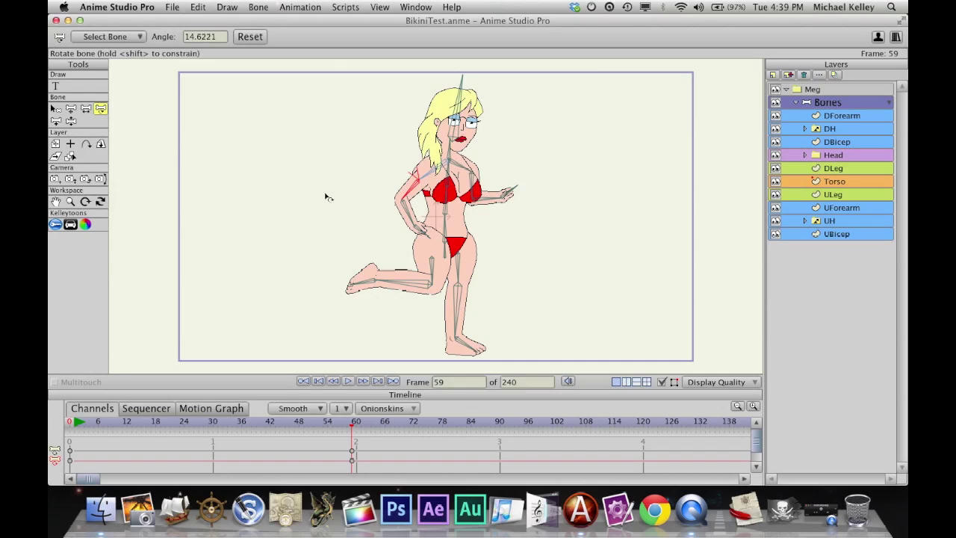
Rest the left forearm across the belly, raise the hand and tilt the head further
{"action": "scroll", "coordinate": [325, 197], "scroll_direction": "up", "scroll_amount": 5}
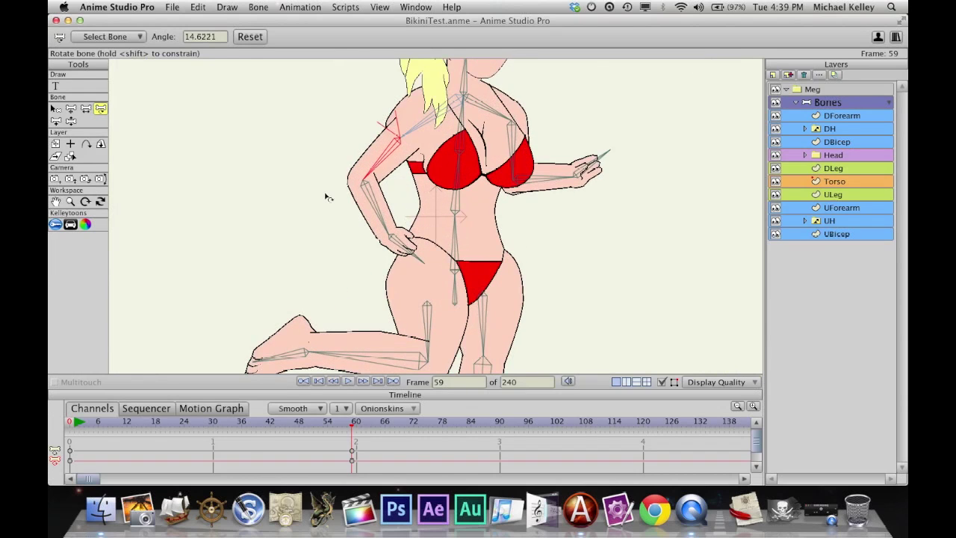
{"action": "scroll", "coordinate": [294, 147], "scroll_direction": "up", "scroll_amount": 5}
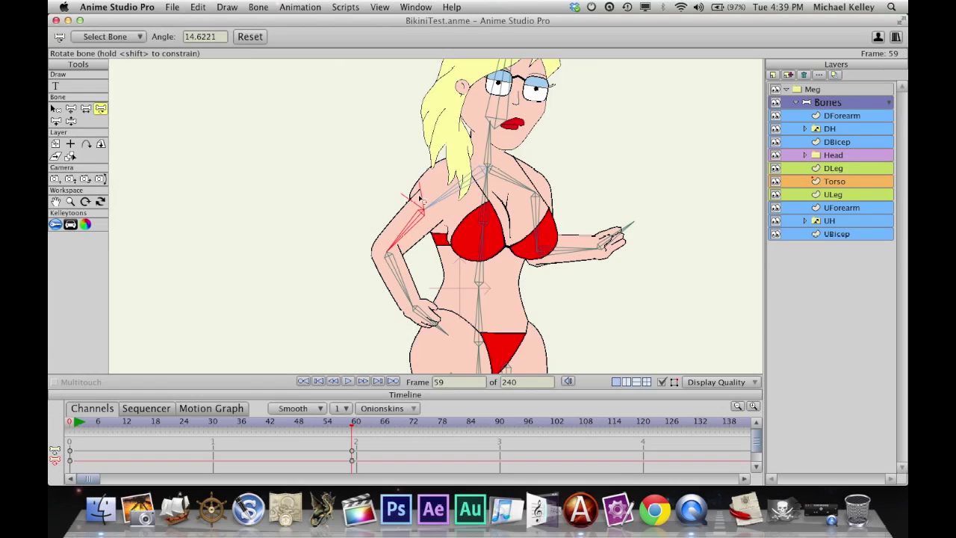
{"action": "left_click_drag", "start_coordinate": [422, 224], "coordinate": [422, 223]}
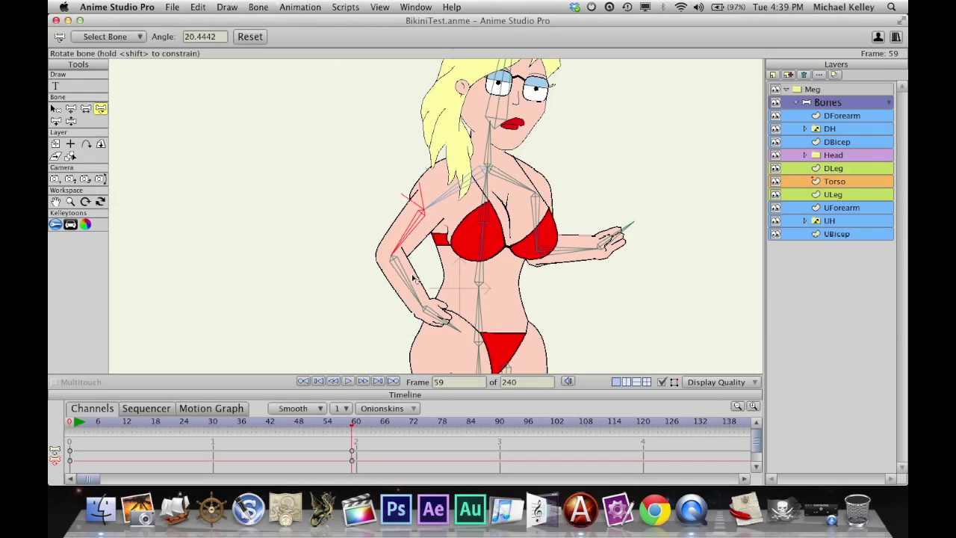
{"action": "left_click_drag", "start_coordinate": [410, 284], "coordinate": [383, 274]}
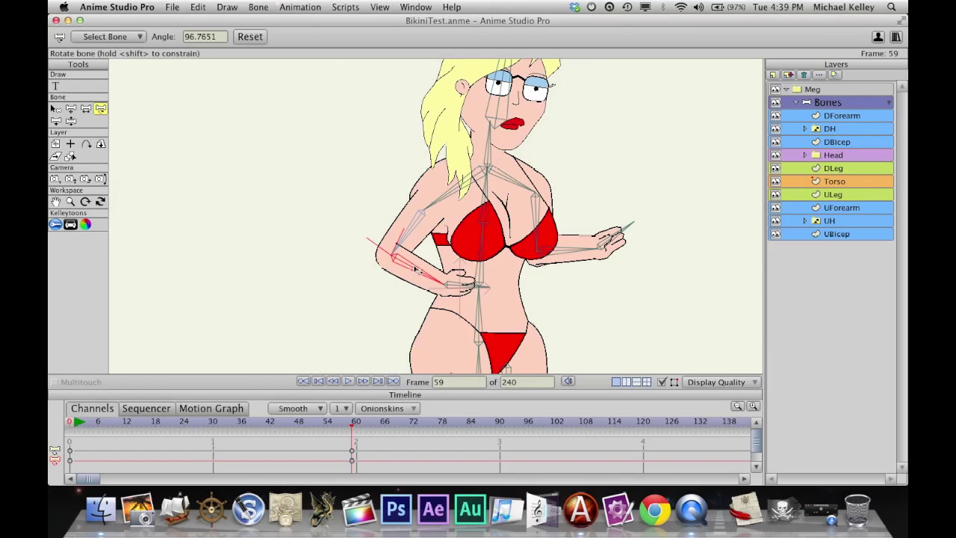
{"action": "left_click_drag", "start_coordinate": [416, 270], "coordinate": [363, 249]}
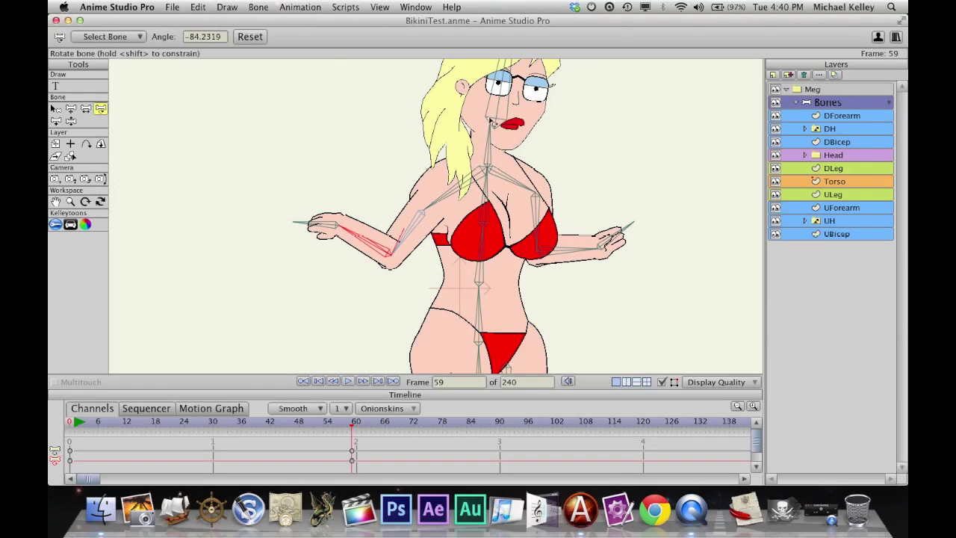
{"action": "mouse_move", "coordinate": [503, 100]}
{"action": "left_mouse_down"}
{"action": "mouse_move", "coordinate": [512, 112]}
{"action": "mouse_move", "coordinate": [478, 101]}
{"action": "mouse_move", "coordinate": [515, 109]}
{"action": "mouse_move", "coordinate": [496, 98]}
{"action": "mouse_move", "coordinate": [506, 99]}
{"action": "left_mouse_up"}
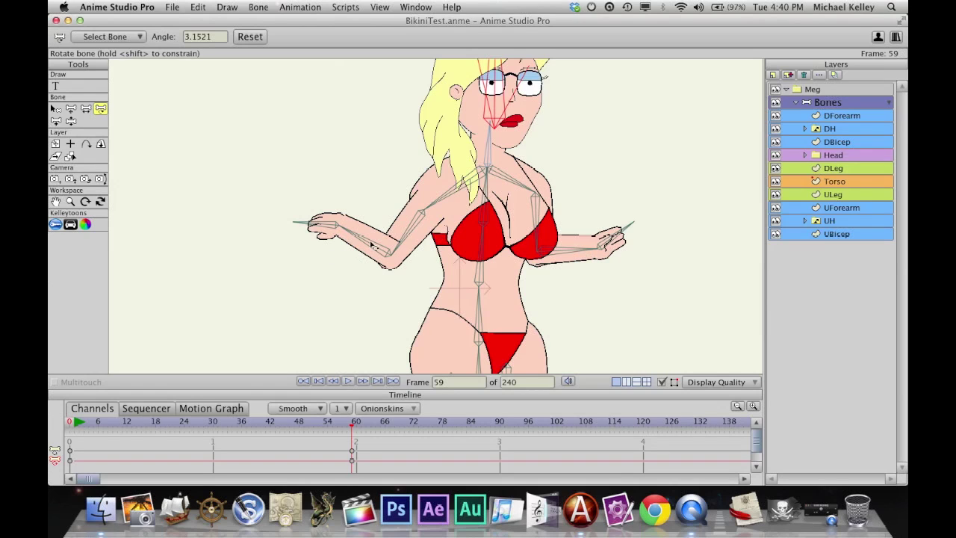
{"action": "left_click_drag", "start_coordinate": [373, 246], "coordinate": [424, 283]}
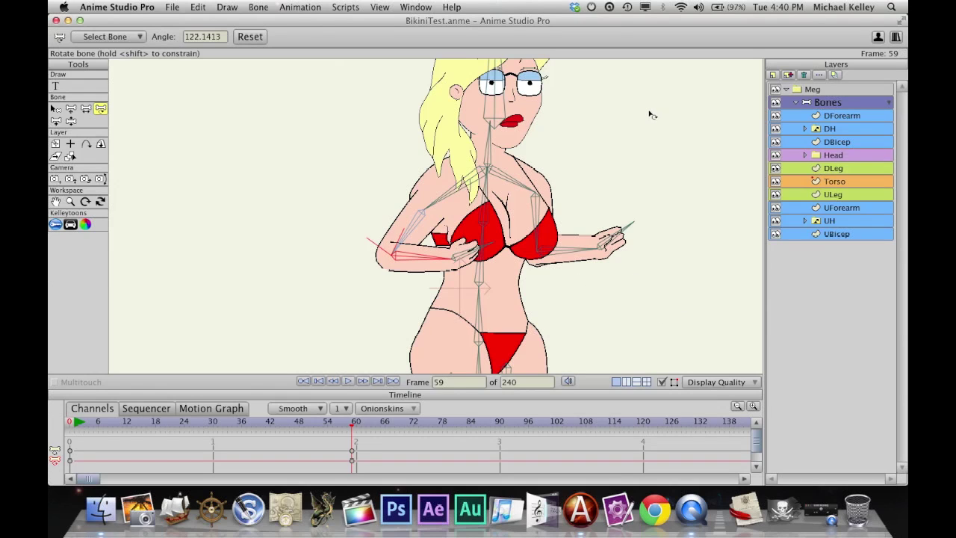
Show the Actions window and open the Bones layer's DForearm action
{"action": "left_click", "coordinate": [418, 7]}
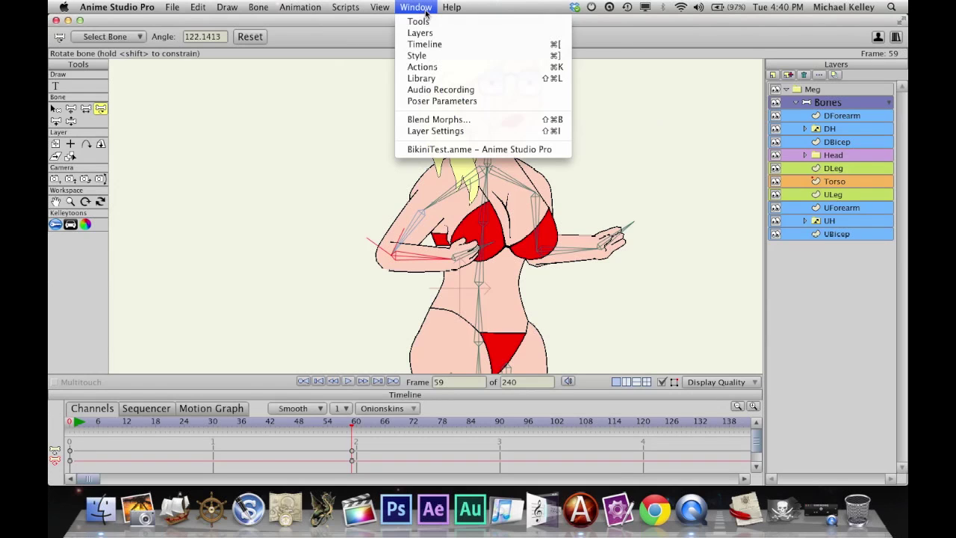
{"action": "left_click", "coordinate": [423, 66]}
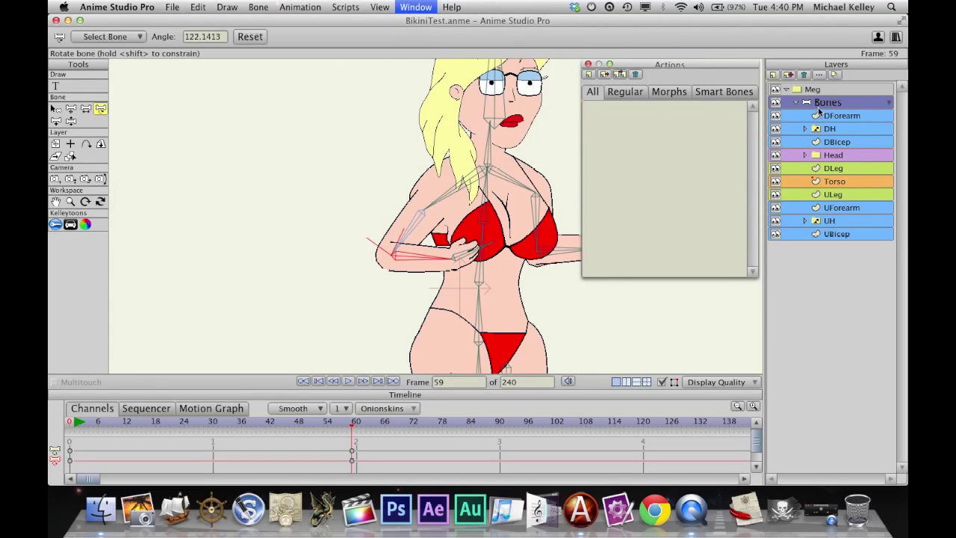
{"action": "left_click", "coordinate": [820, 110]}
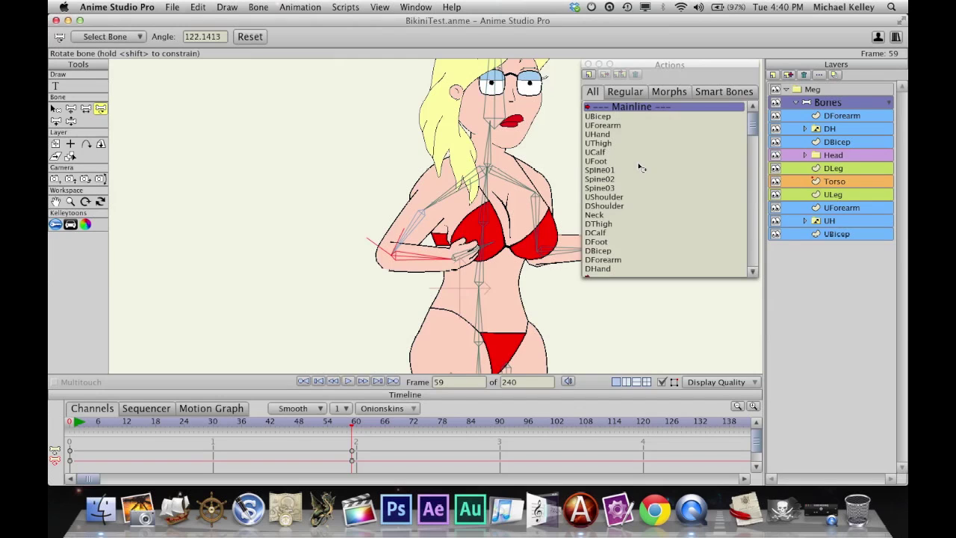
{"action": "double_click", "coordinate": [617, 261]}
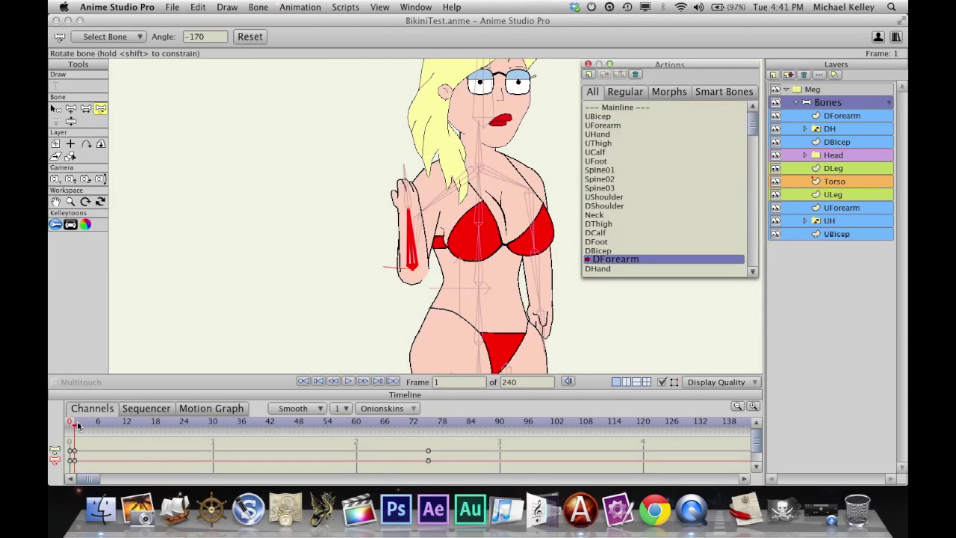
Scrub the DForearm action's frames up to frame 87, then close the Actions window
{"action": "left_click_drag", "start_coordinate": [77, 427], "coordinate": [434, 452]}
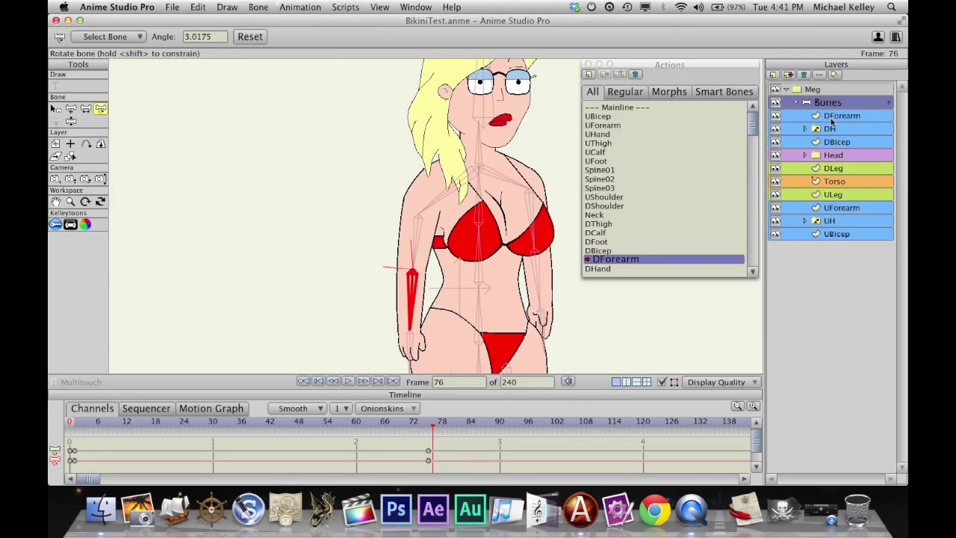
{"action": "left_click", "coordinate": [826, 118]}
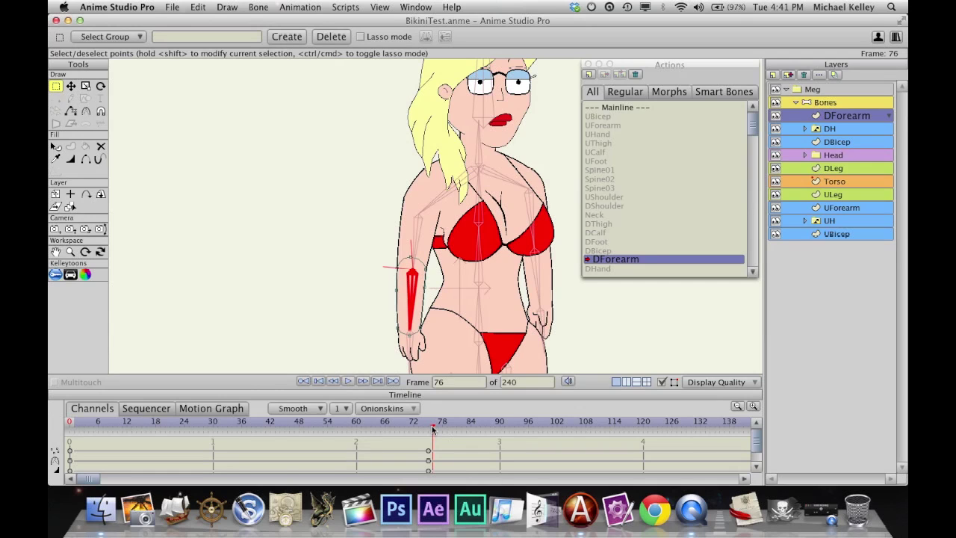
{"action": "left_click_drag", "start_coordinate": [434, 429], "coordinate": [486, 429]}
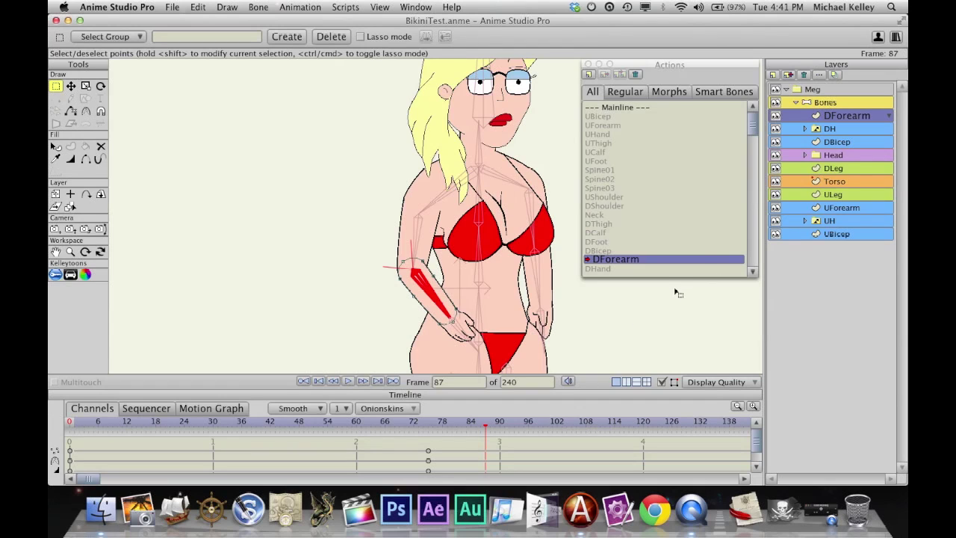
{"action": "left_click", "coordinate": [588, 65]}
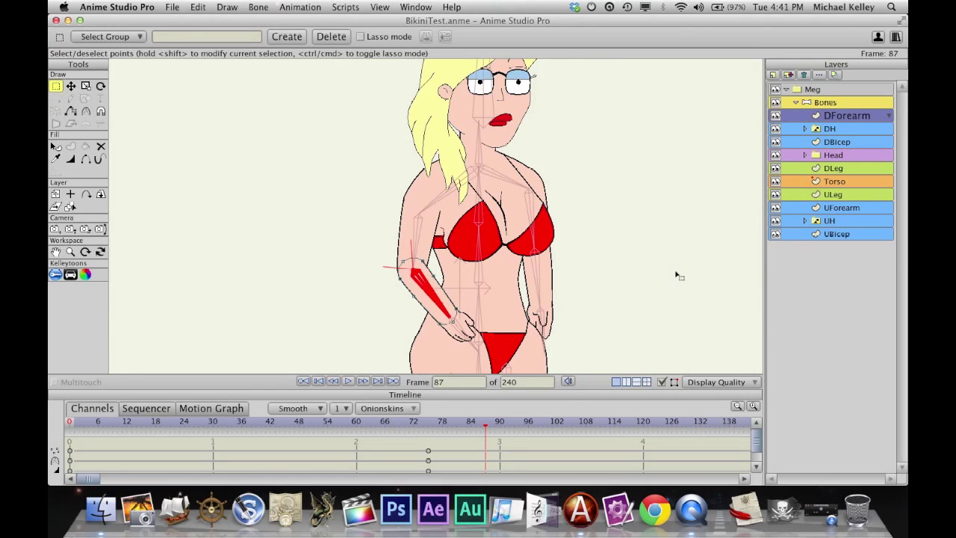
{"action": "key", "text": "super+r"}
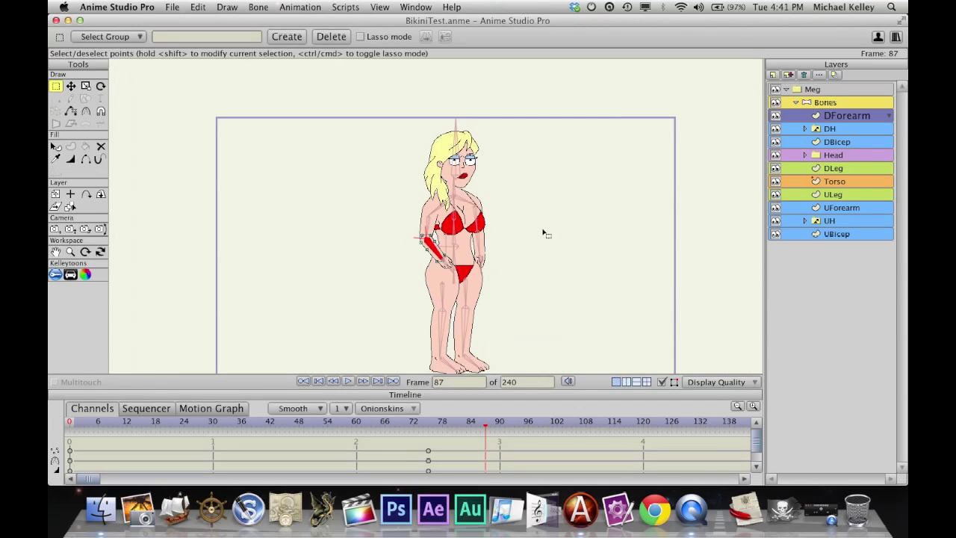
{"action": "key", "text": "super+r"}
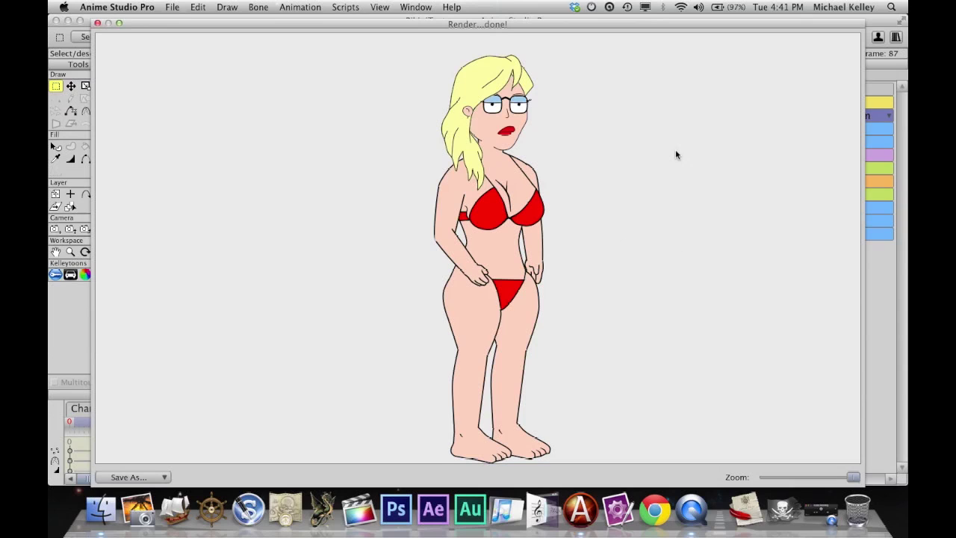
{"action": "left_click", "coordinate": [97, 23]}
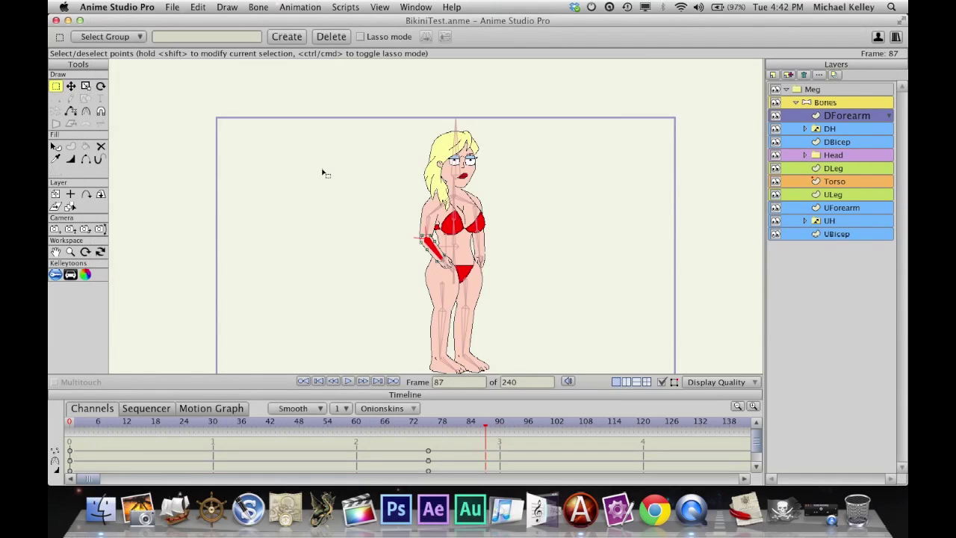
{"action": "left_click", "coordinate": [172, 9]}
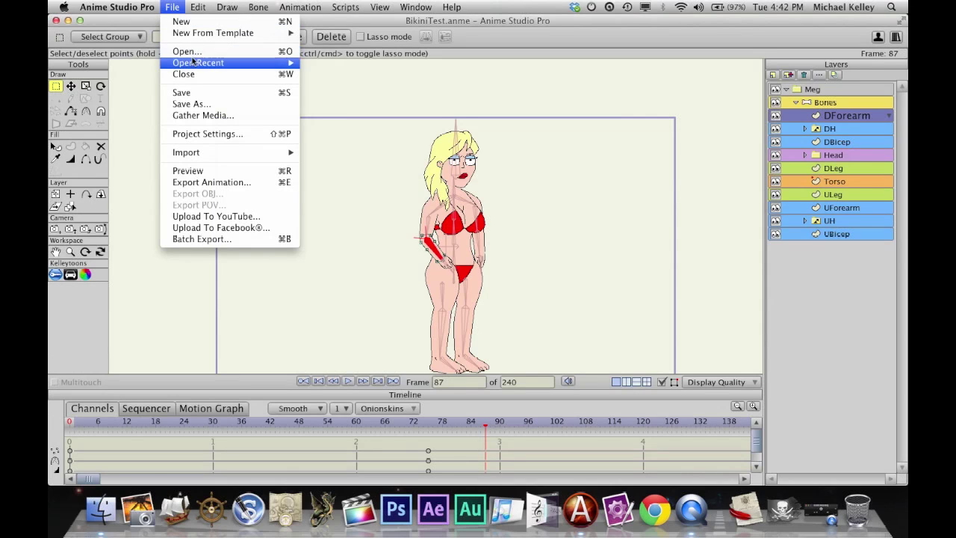
Open Coach.anme from recent files without saving the bikini test changes
{"action": "mouse_move", "coordinate": [193, 63]}
{"action": "left_click", "coordinate": [315, 75]}
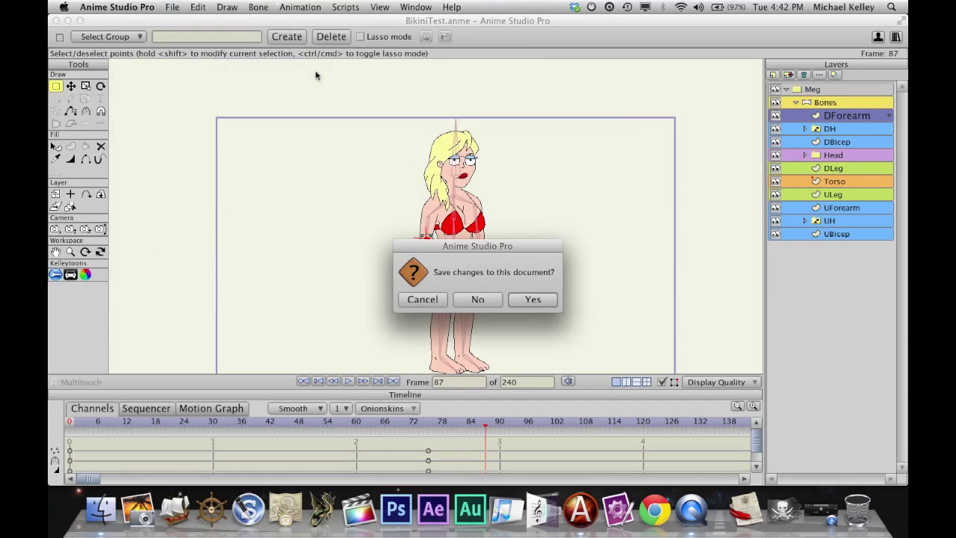
{"action": "left_click", "coordinate": [484, 301]}
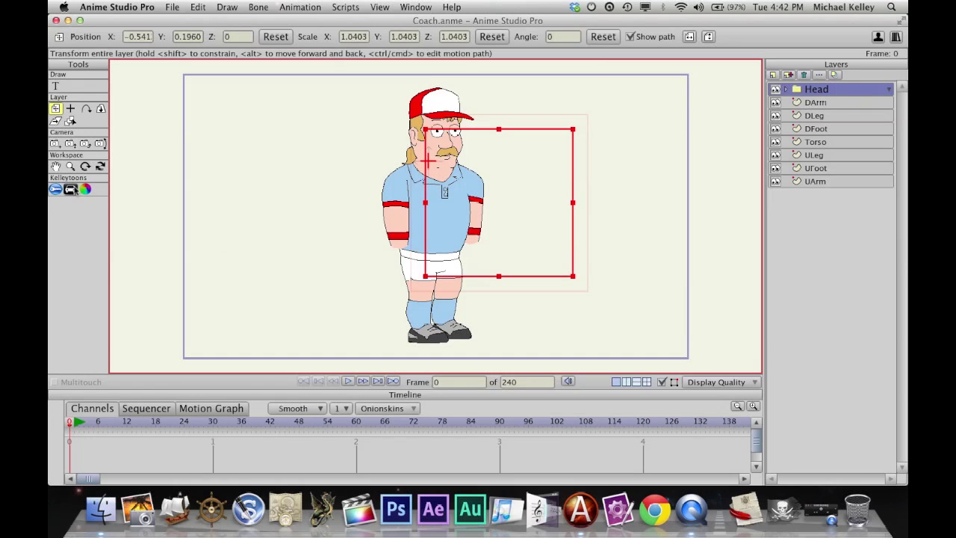
{"action": "left_click", "coordinate": [71, 189]}
Construct the AutoRig rig, replacing the name Meg with 'Coach'
{"action": "left_click", "coordinate": [131, 36]}
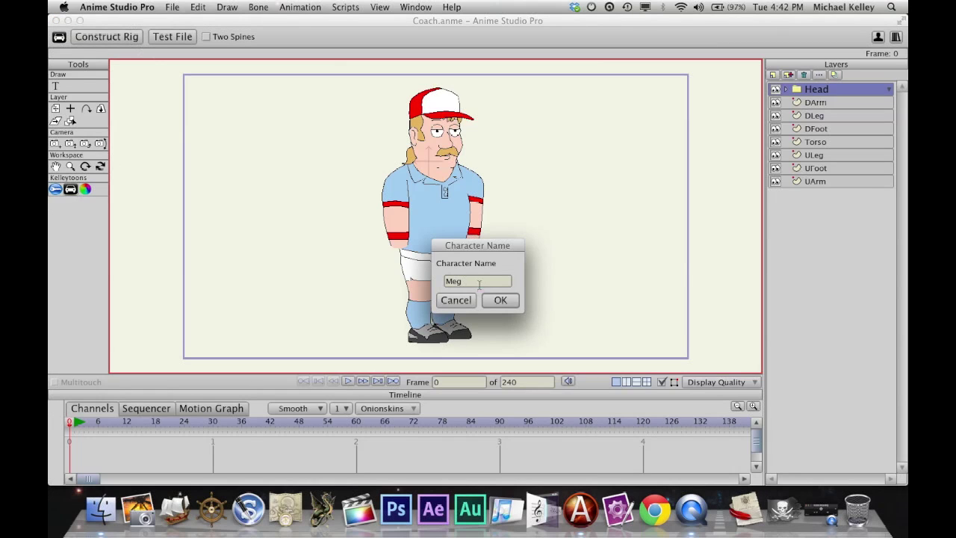
{"action": "left_click_drag", "start_coordinate": [479, 284], "coordinate": [445, 280]}
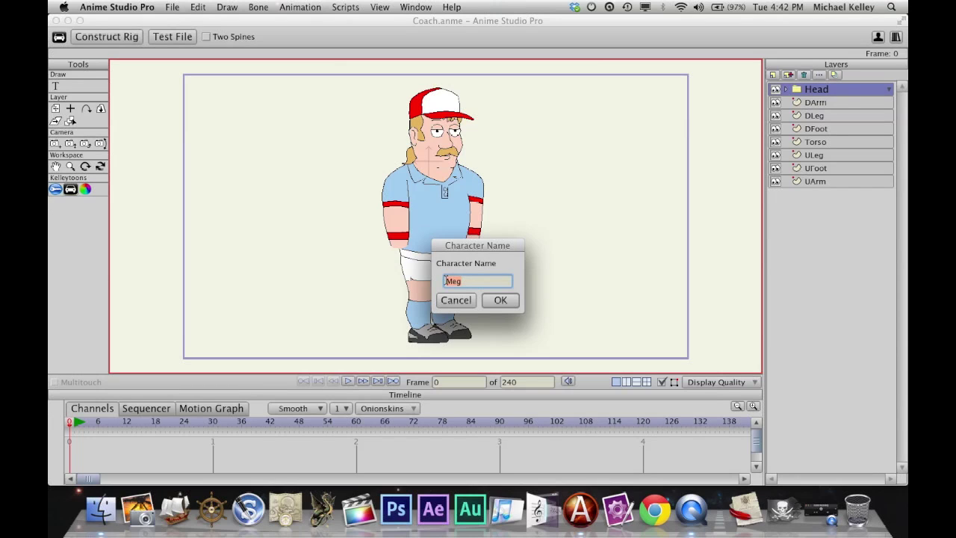
{"action": "type", "text": "Coach"}
{"action": "key", "text": "Return"}
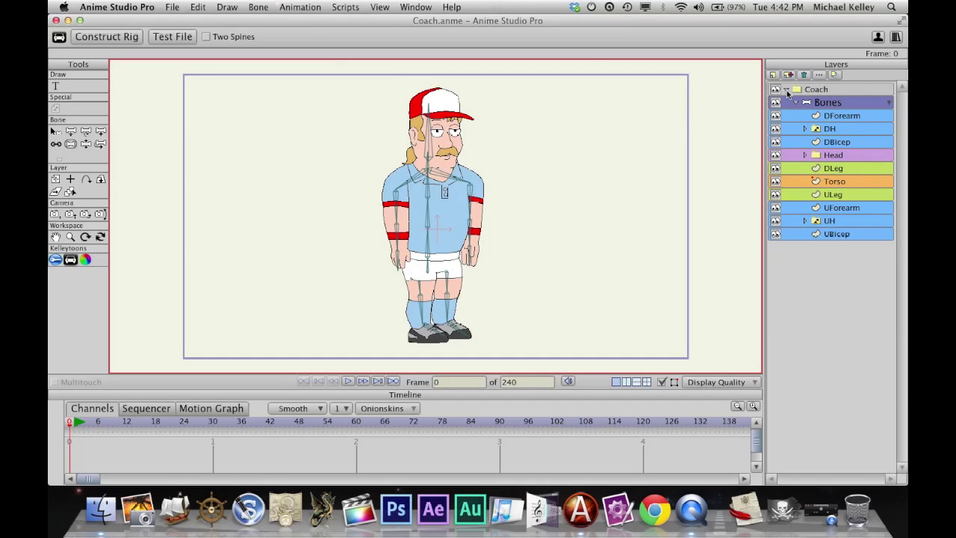
{"action": "left_click", "coordinate": [787, 90]}
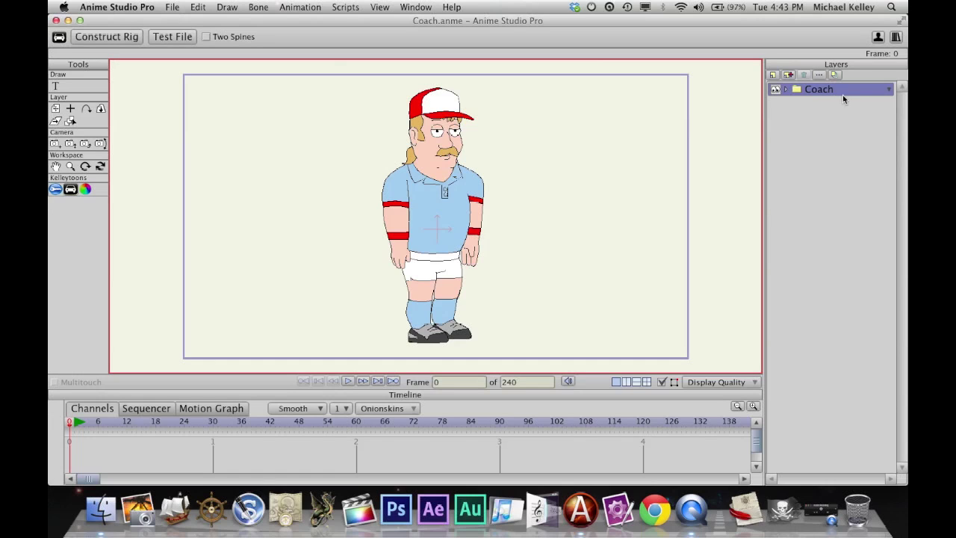
Expand the Coach group, select Bones, and test-rotate the coach's leg and arm bones
{"action": "left_click", "coordinate": [786, 89]}
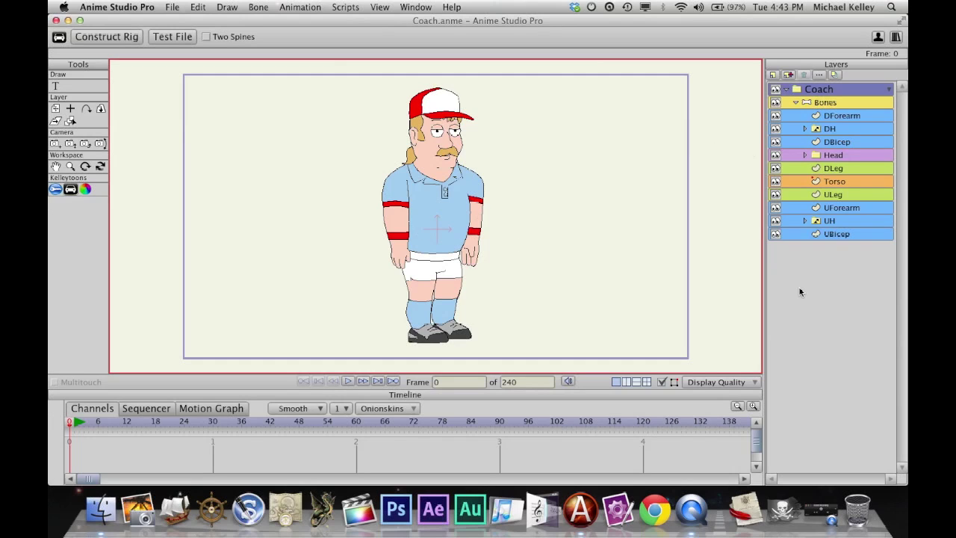
{"action": "left_click", "coordinate": [807, 102]}
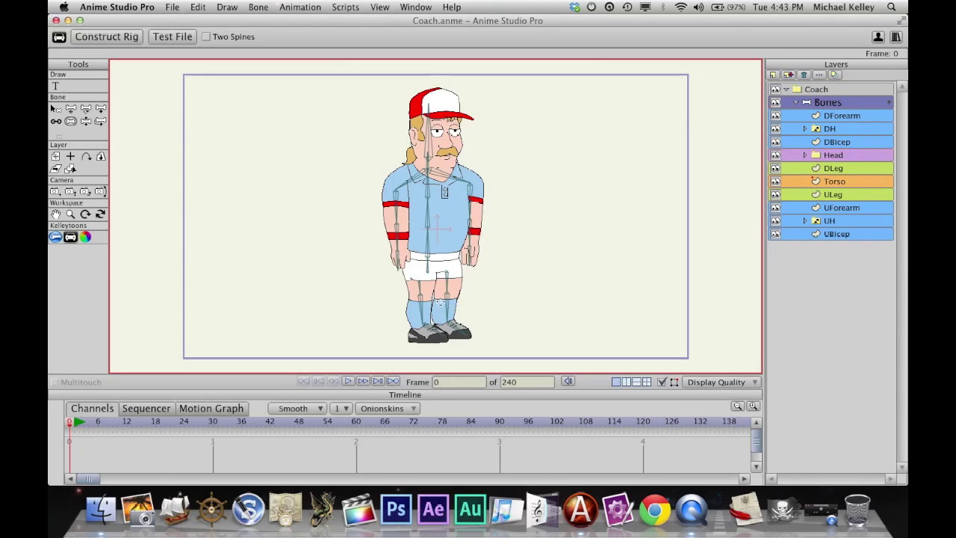
{"action": "key", "text": "r"}
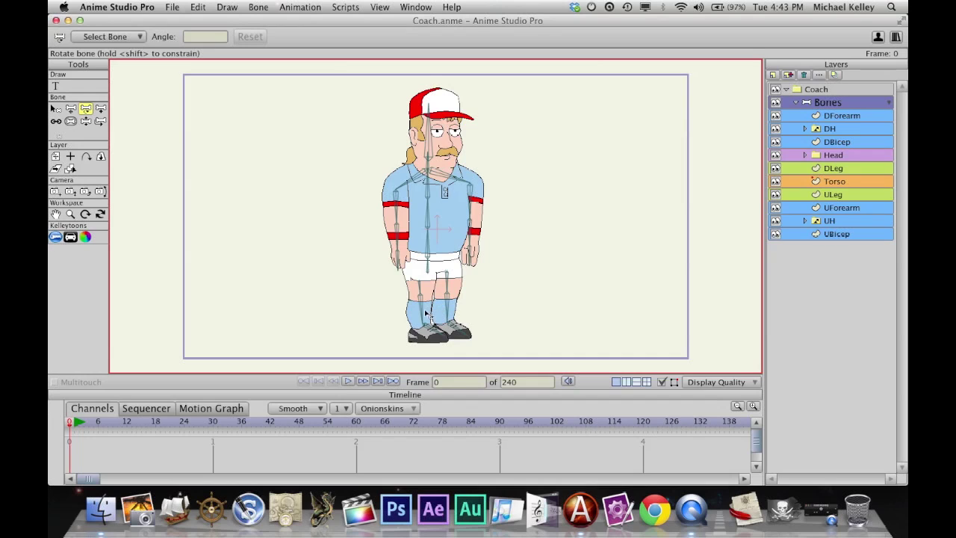
{"action": "left_click", "coordinate": [424, 316]}
{"action": "left_click", "coordinate": [482, 316]}
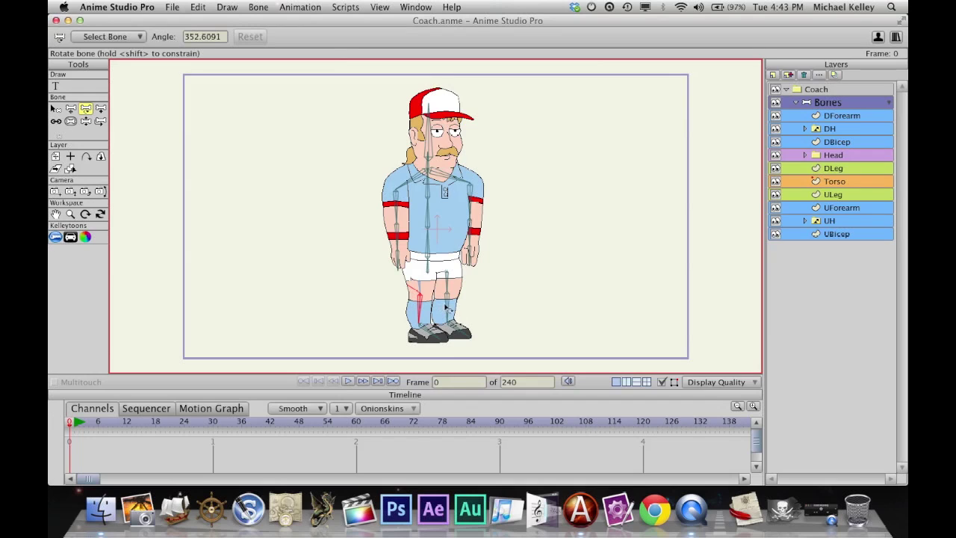
{"action": "left_click", "coordinate": [446, 308]}
{"action": "left_click_drag", "start_coordinate": [446, 307], "coordinate": [457, 310]}
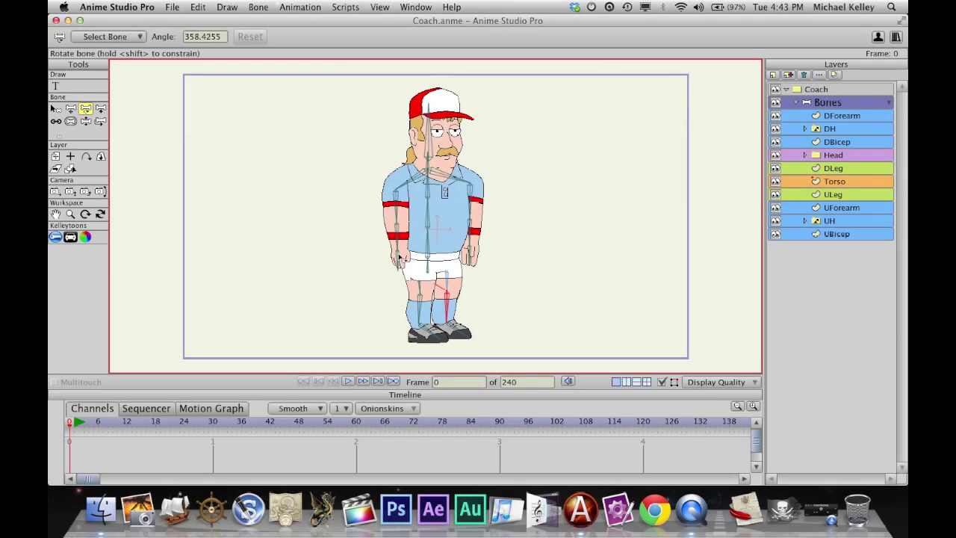
{"action": "left_click", "coordinate": [401, 249]}
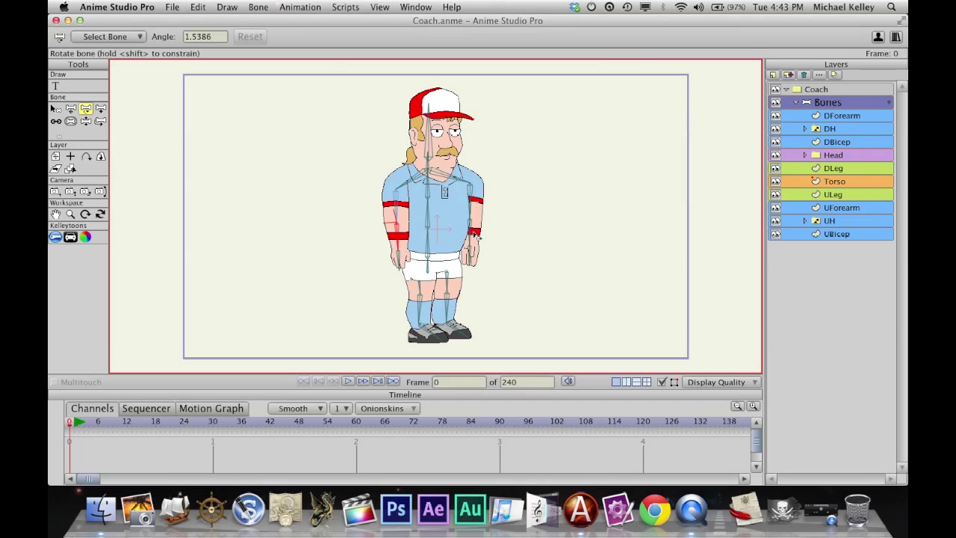
{"action": "left_click", "coordinate": [472, 238]}
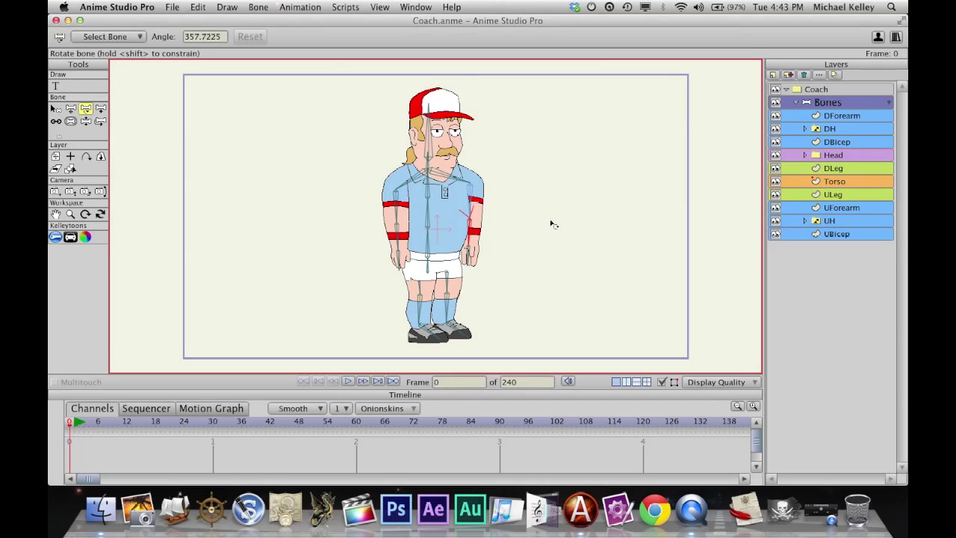
{"action": "left_click", "coordinate": [357, 426]}
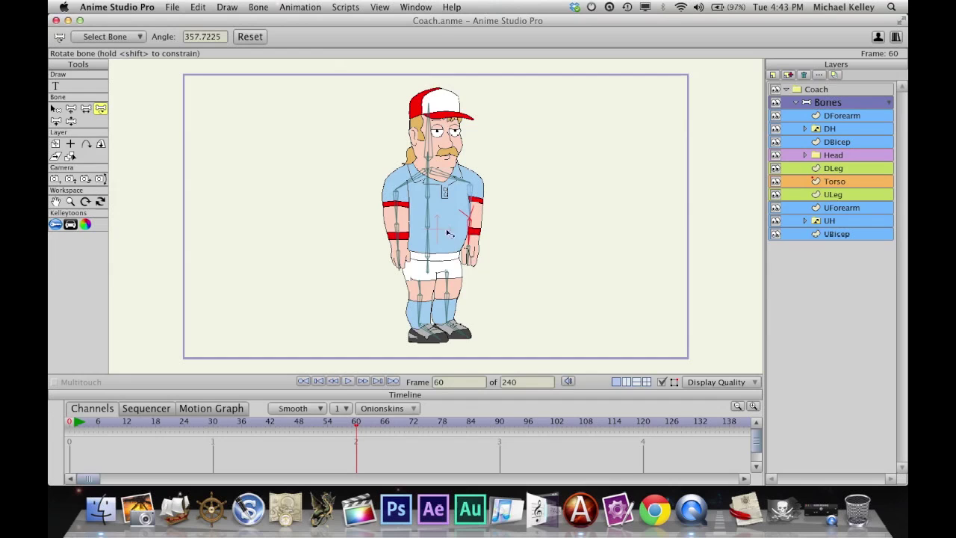
Lean the torso forward, bend the left forearm, swing both lower legs, and render a preview
{"action": "left_click_drag", "start_coordinate": [434, 218], "coordinate": [522, 182]}
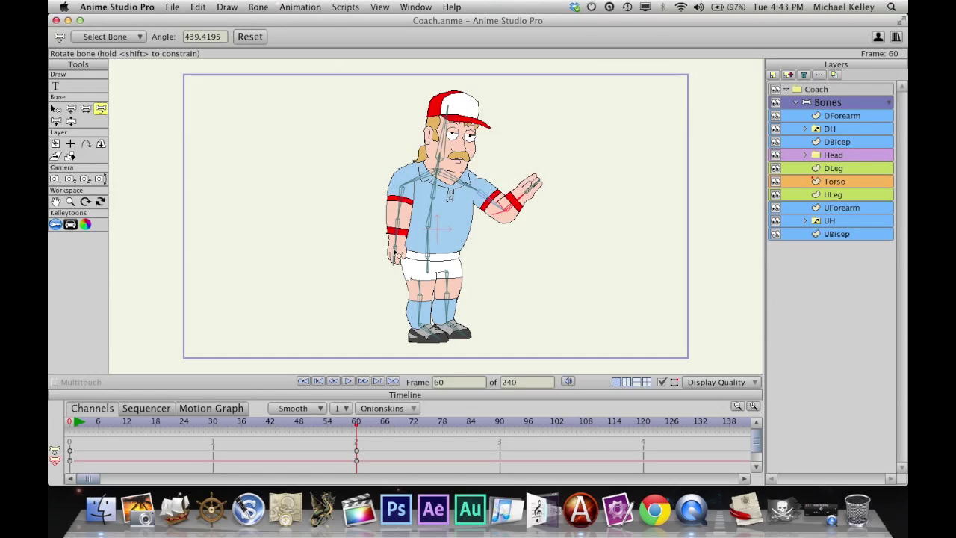
{"action": "left_click_drag", "start_coordinate": [400, 245], "coordinate": [418, 230]}
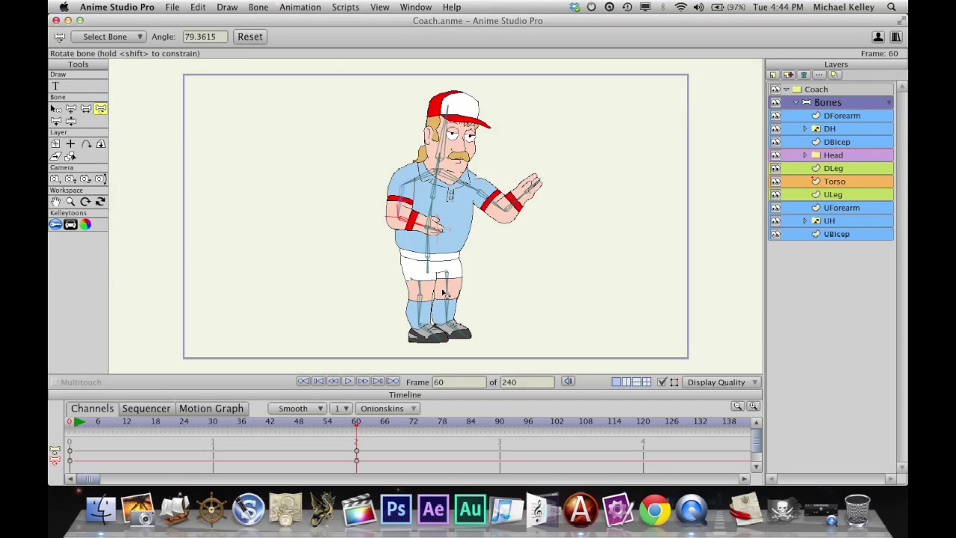
{"action": "left_click_drag", "start_coordinate": [443, 289], "coordinate": [471, 305]}
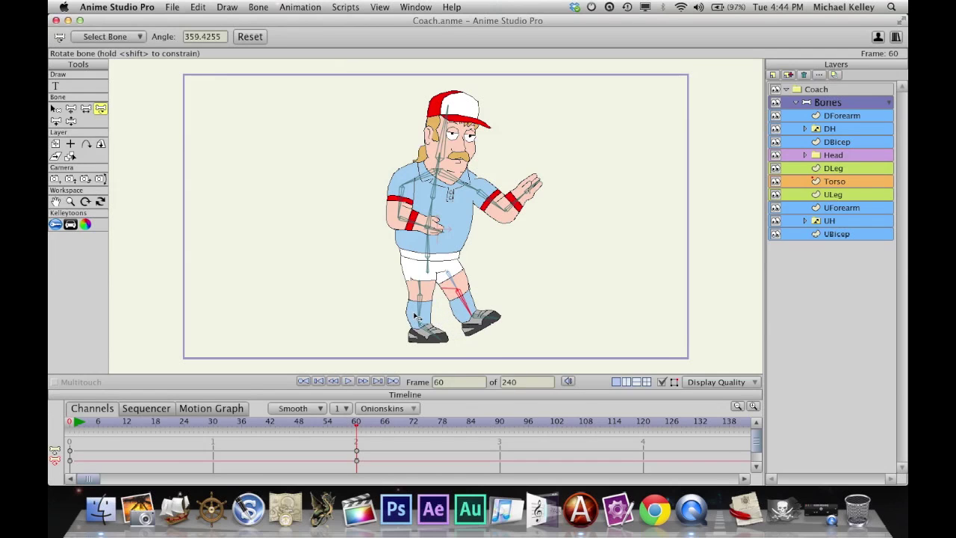
{"action": "left_click_drag", "start_coordinate": [416, 318], "coordinate": [396, 293]}
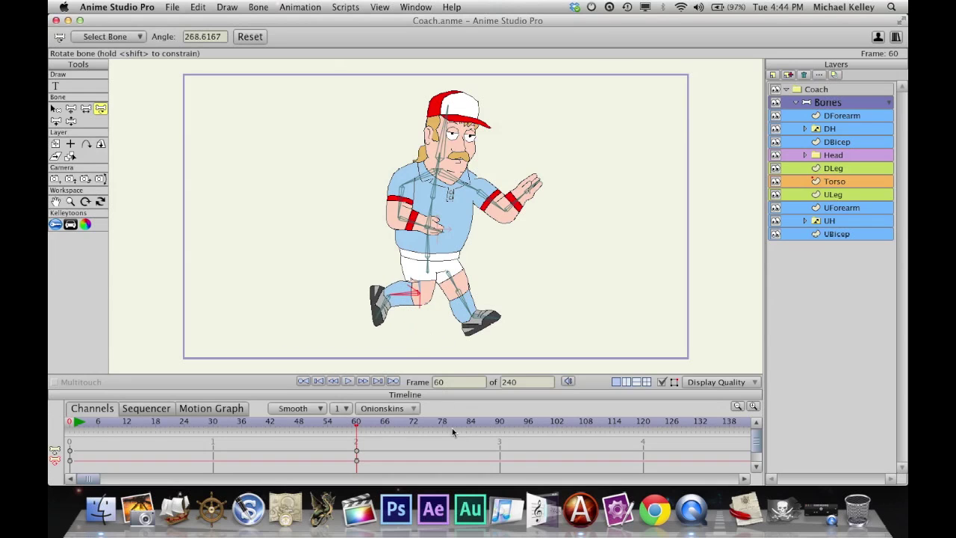
{"action": "key", "text": "super+r"}
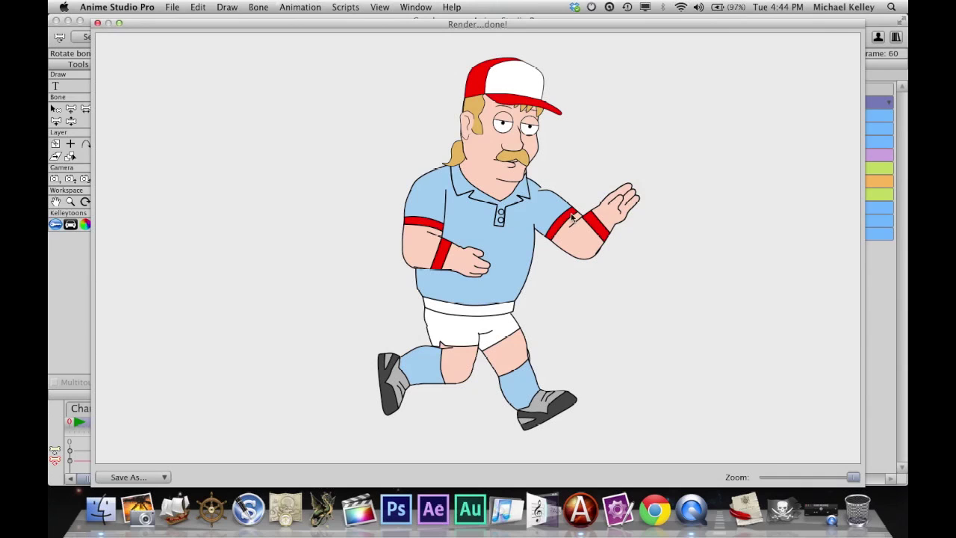
{"action": "left_click", "coordinate": [97, 24]}
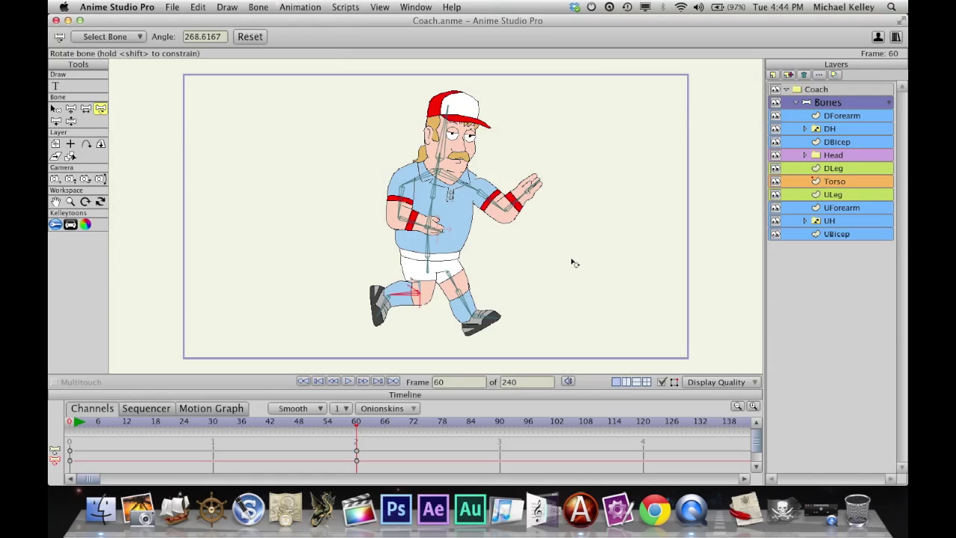